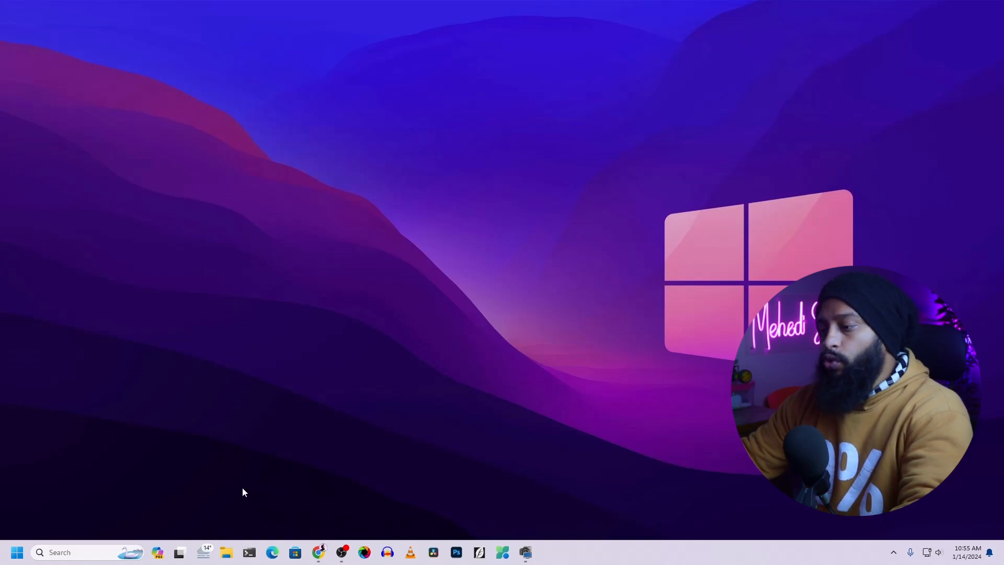
Open the balenaEtcher website in Chrome and go to its list of Etcher downloads.
click(318, 553)
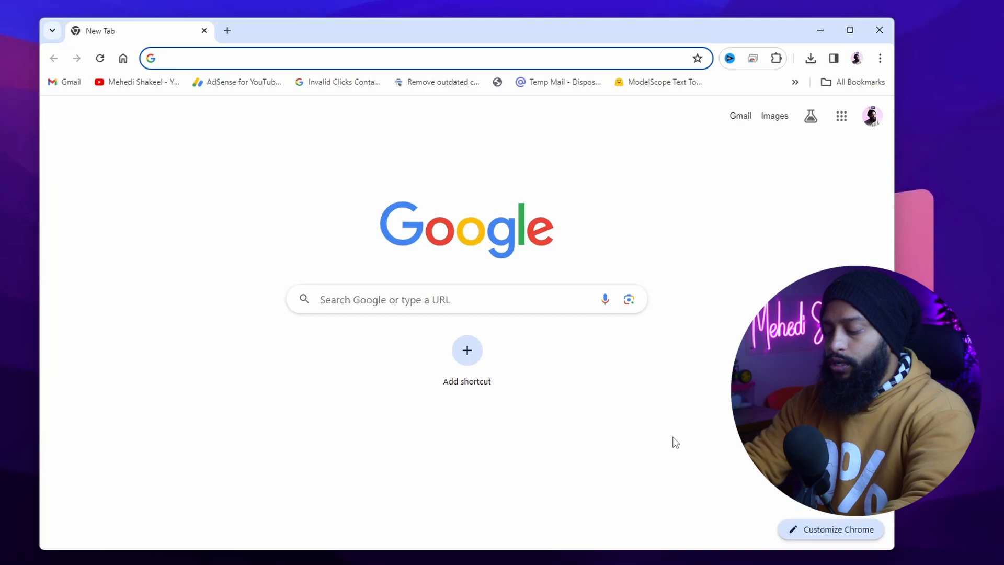
text(ethcer)
key(Return)
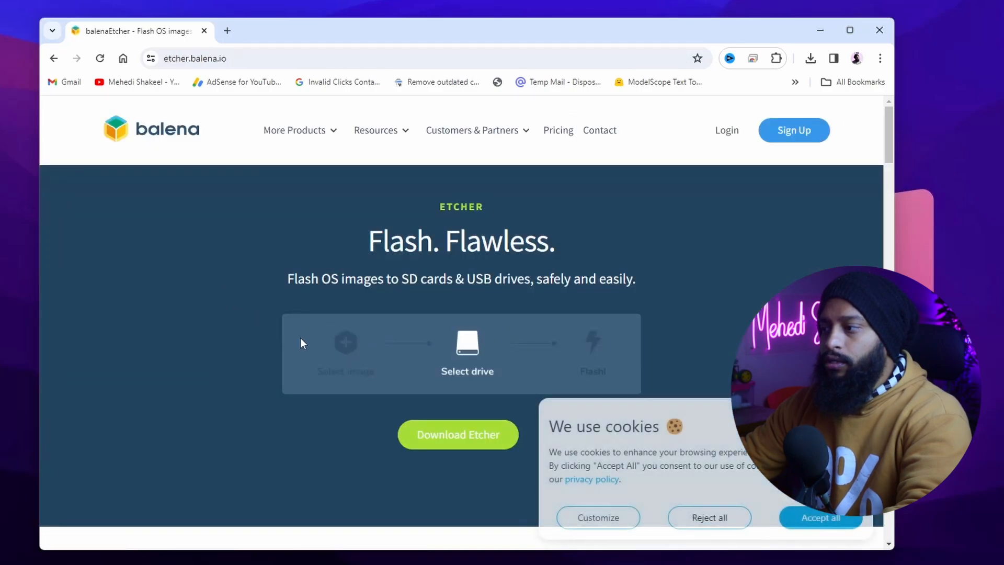
click(452, 435)
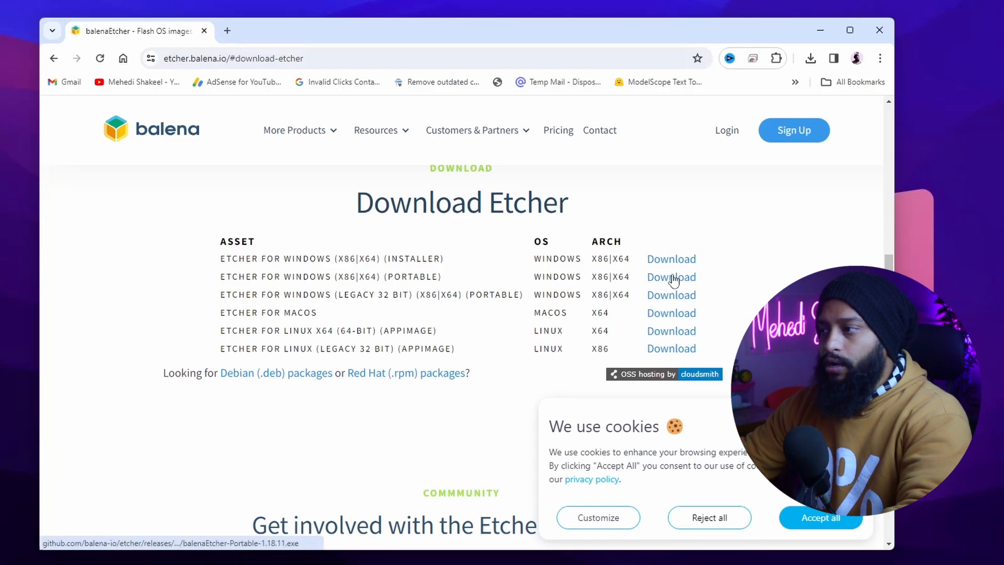
Search the web for explorer++ in a new tab and open the Explorer++ download page.
click(226, 31)
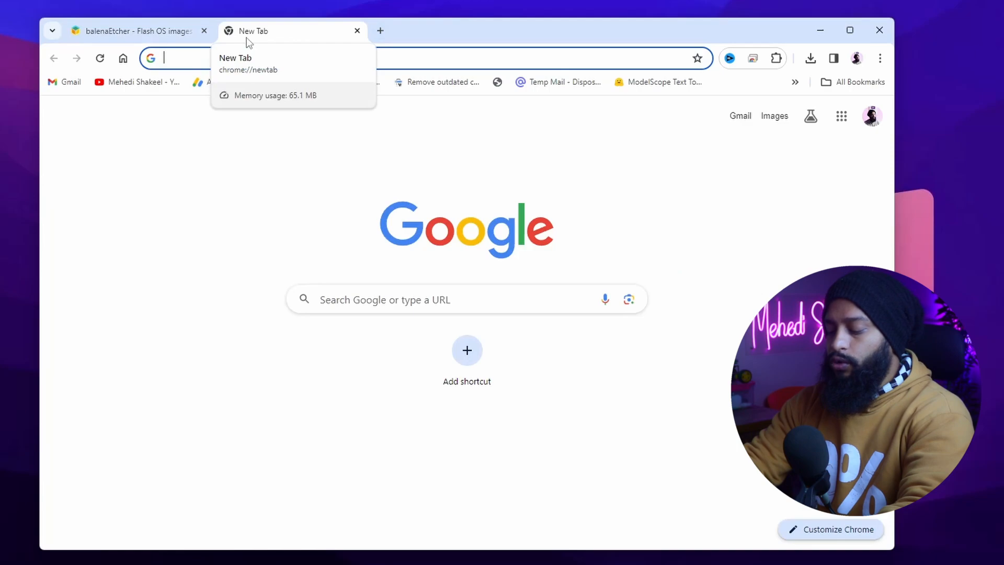
text(explo)
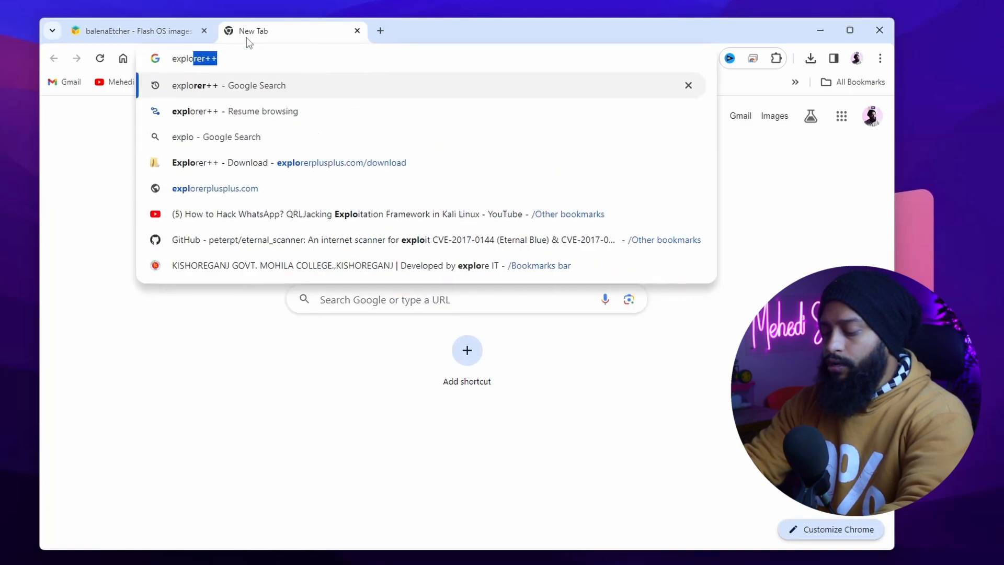
text(rer++)
key(Return)
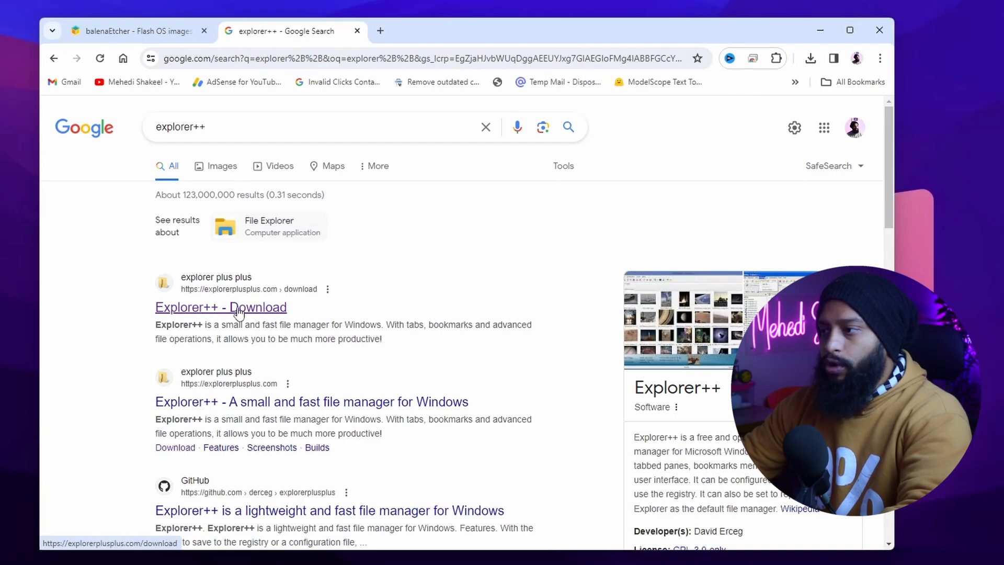
click(239, 312)
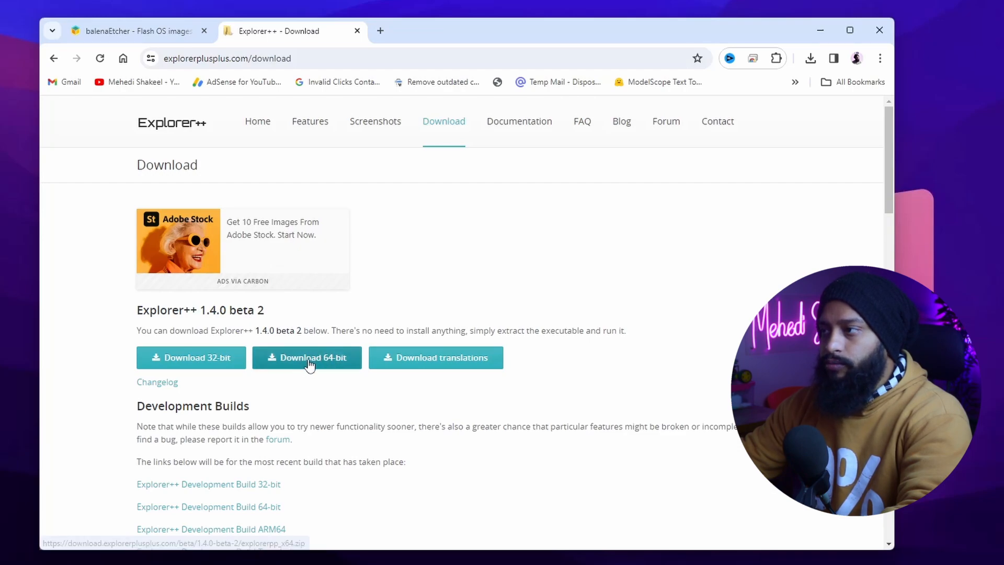
Search for "mini partion tool free" in a new tab and download the Free Edition of MiniTool Partition Wizard from its site.
click(382, 31)
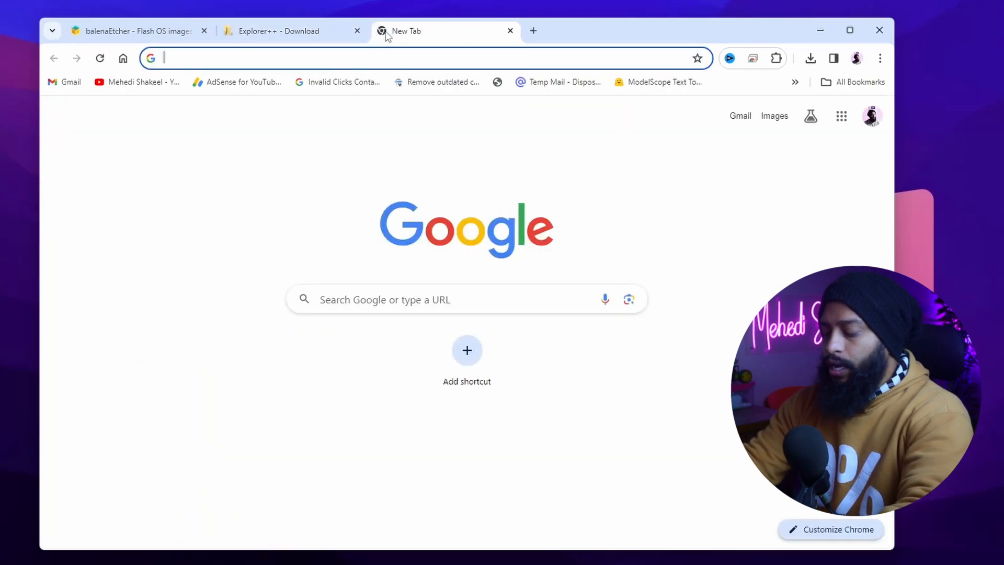
text(mini partion tool free)
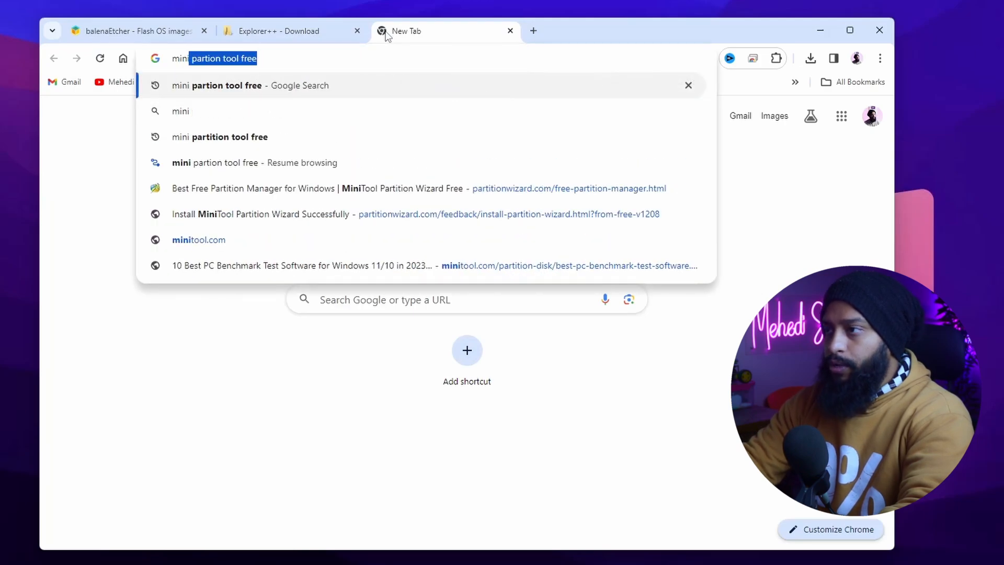
key(Return)
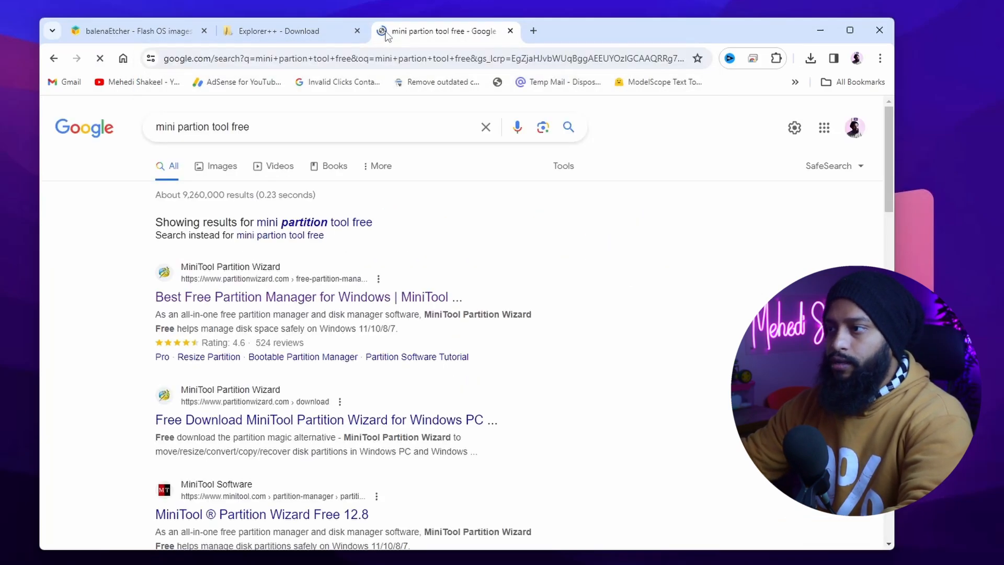
click(307, 301)
mouse_move(767, 151)
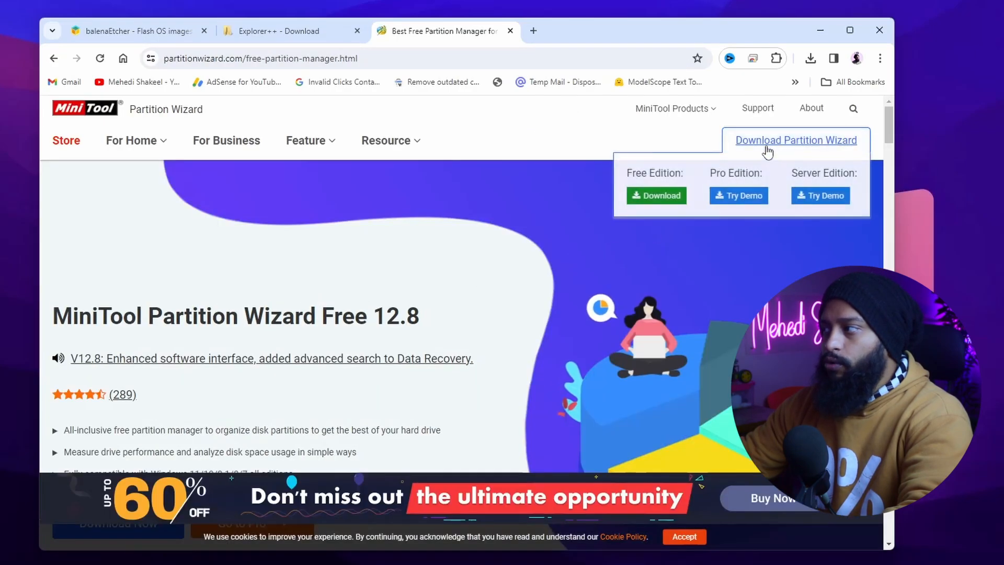
click(657, 198)
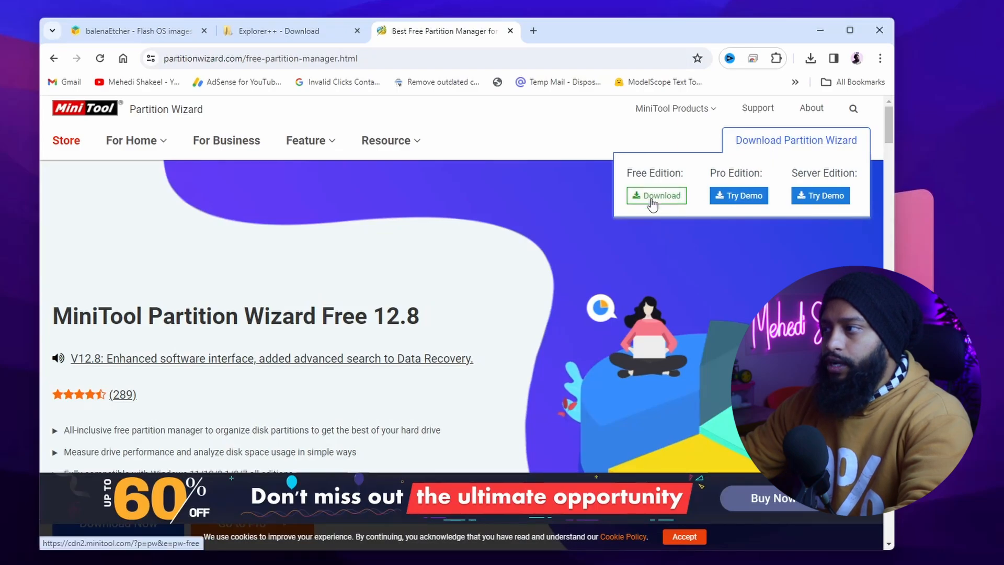
Open the CPU-Z page in a new tab and go to the download page of the English setup version.
click(534, 31)
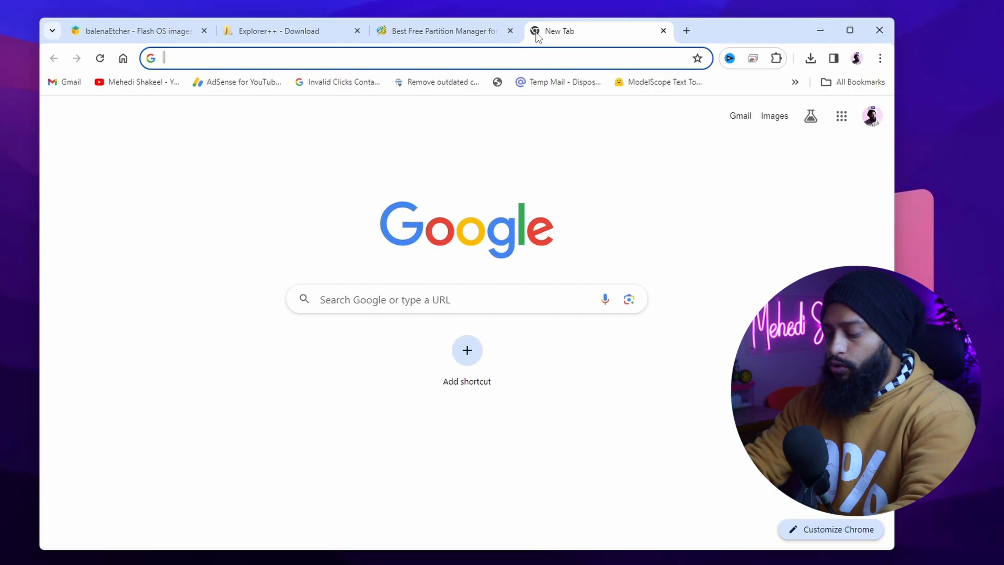
text(cpuz)
key(Return)
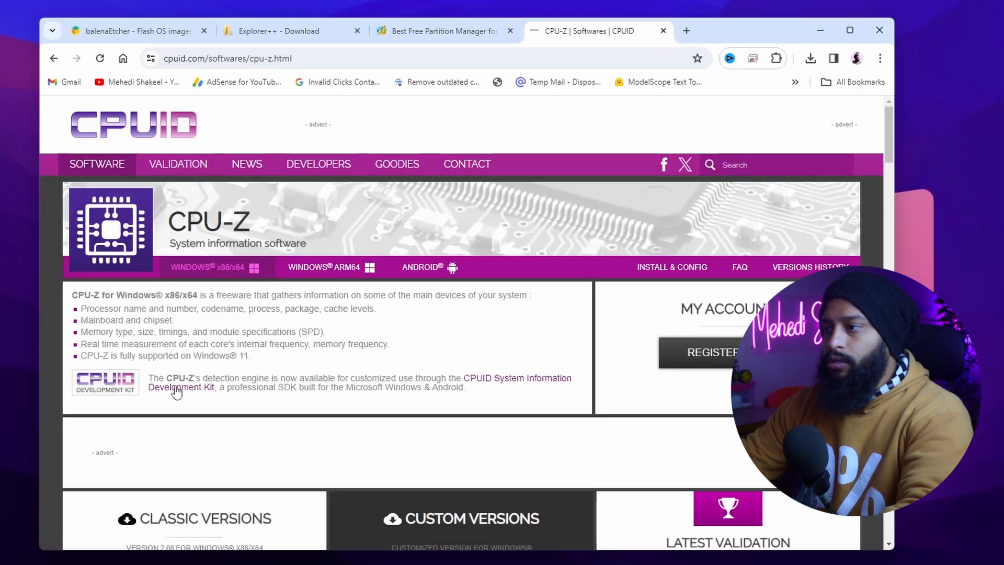
scroll(176, 398, down, 5)
scroll(174, 398, down, 3)
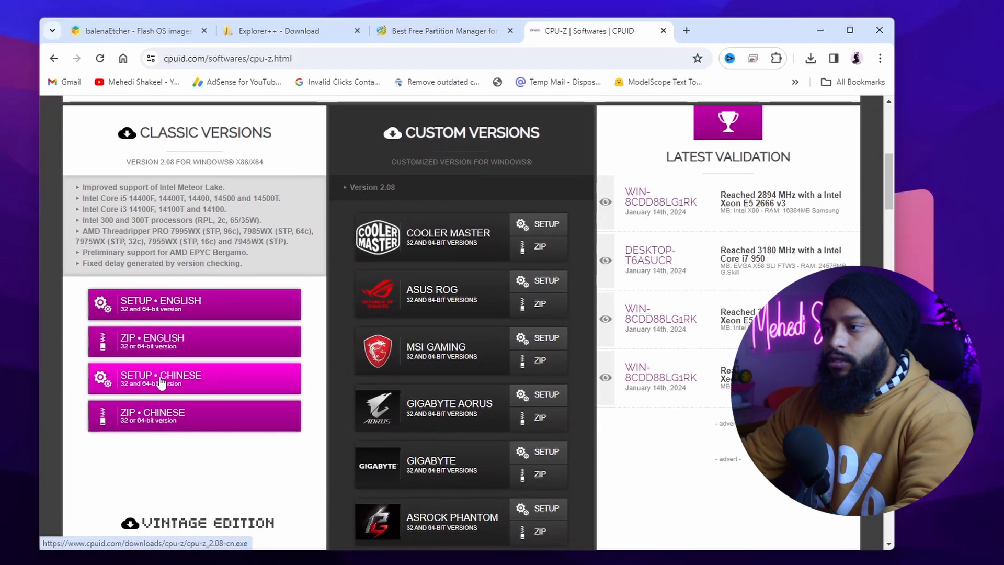
click(191, 312)
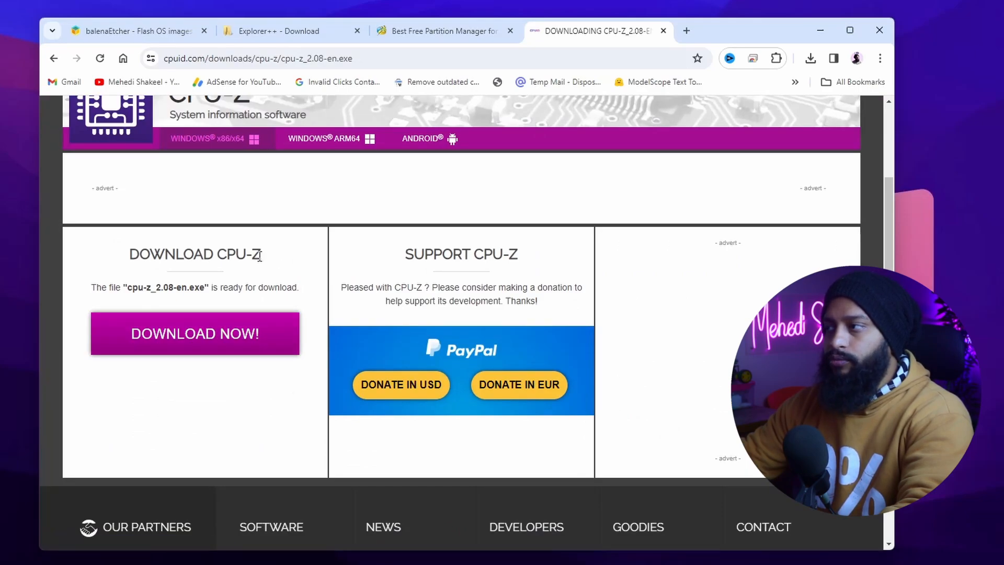
scroll(260, 256, up, 3)
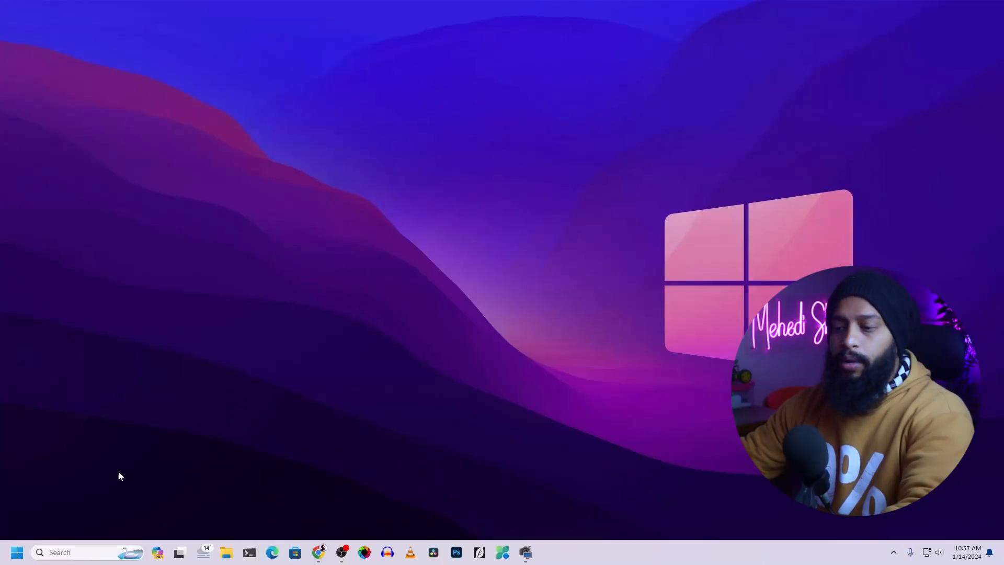
Find the installed CPU-Z app on the computer and launch it.
click(16, 553)
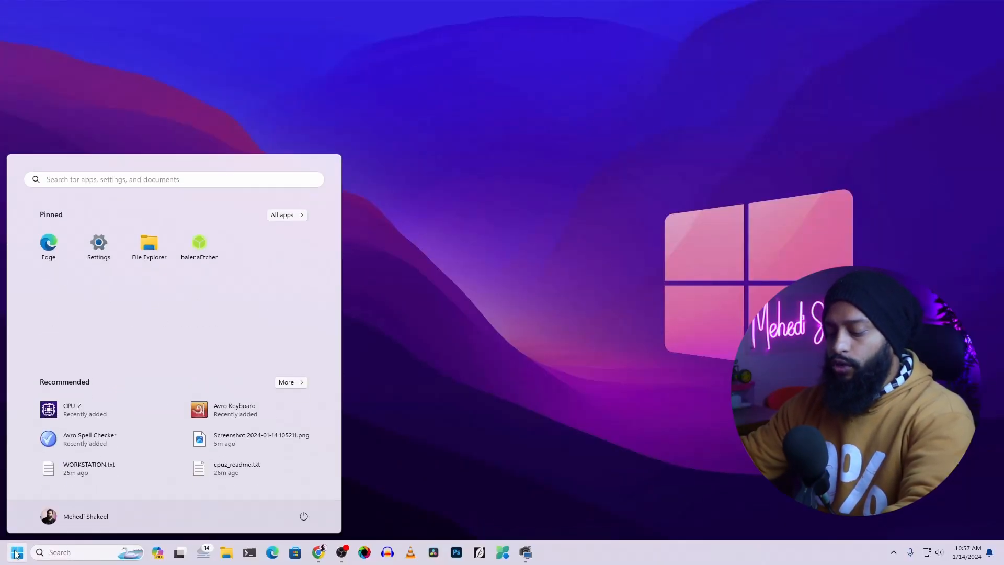
text(cpu)
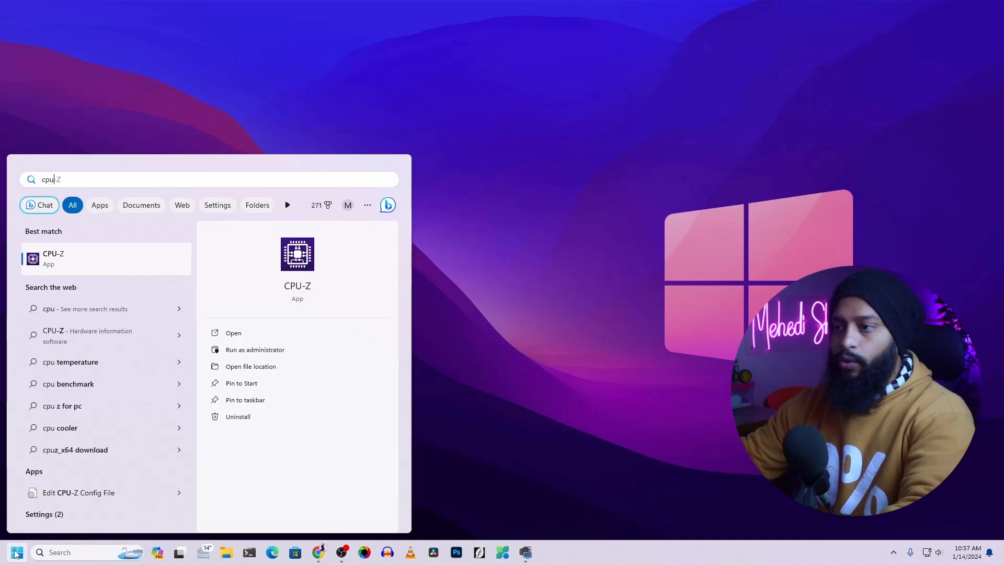
key(Return)
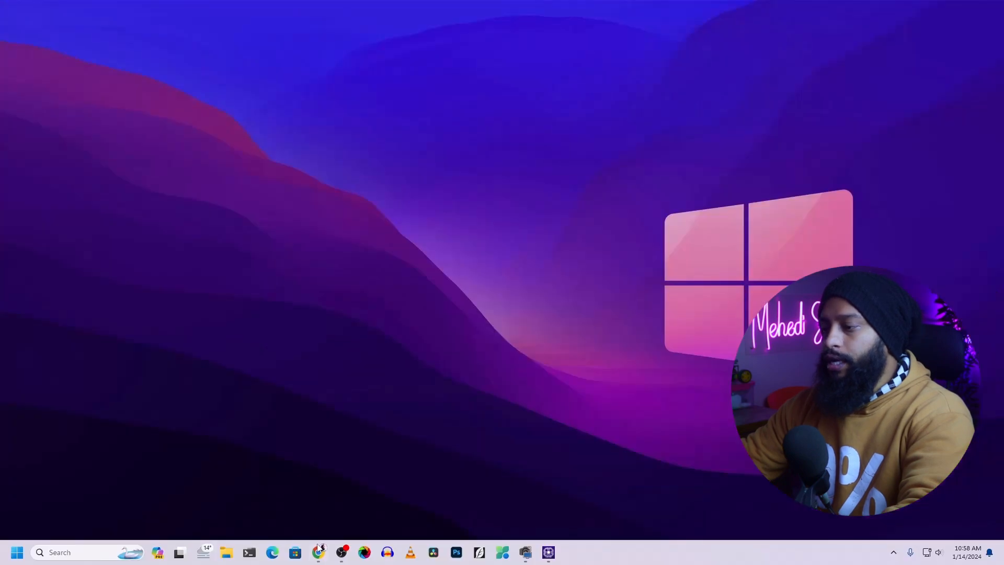
Switch back to Chrome, open olarila.com in a new tab and go to its EFI folders page.
click(319, 551)
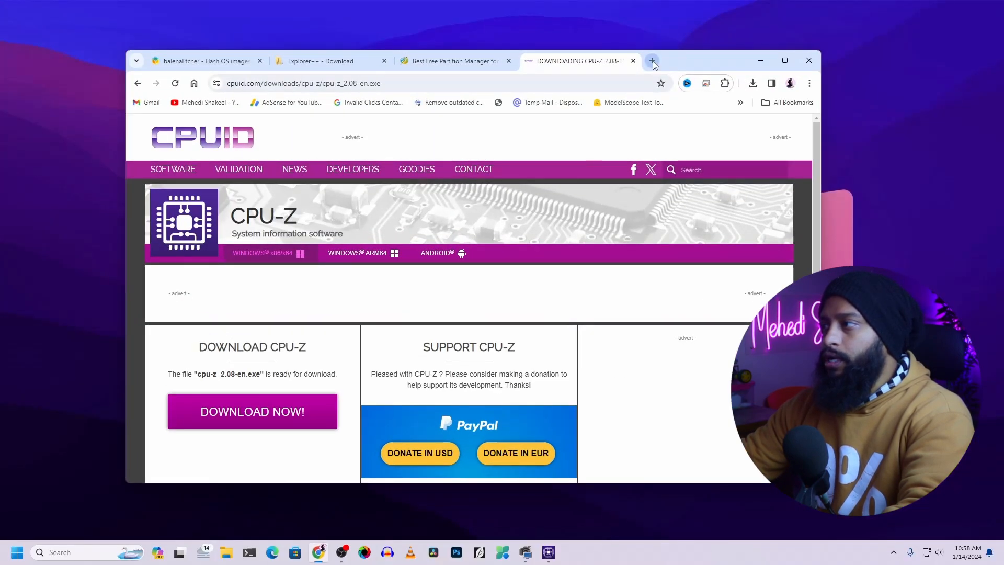
click(652, 61)
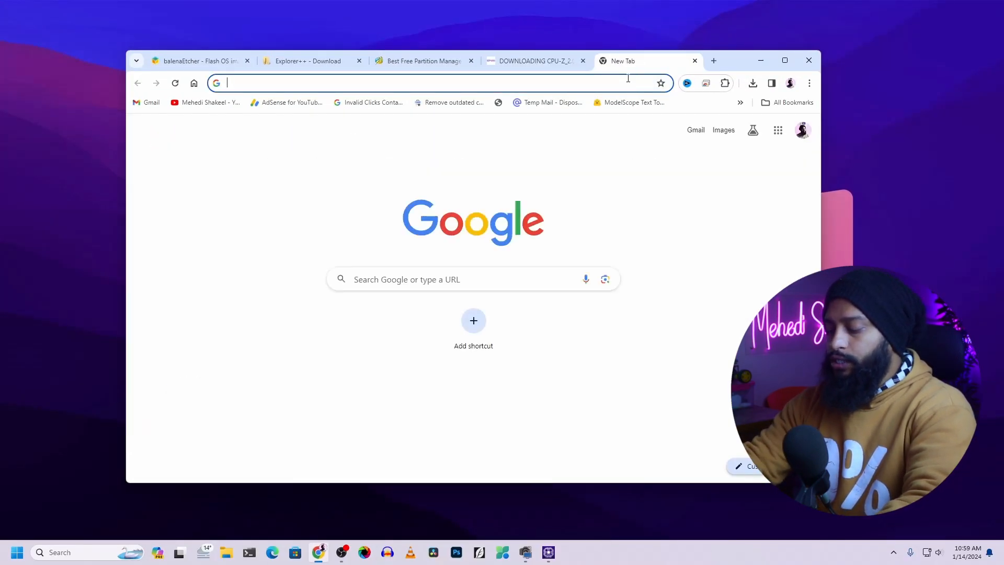
text(olarila.com)
key(Return)
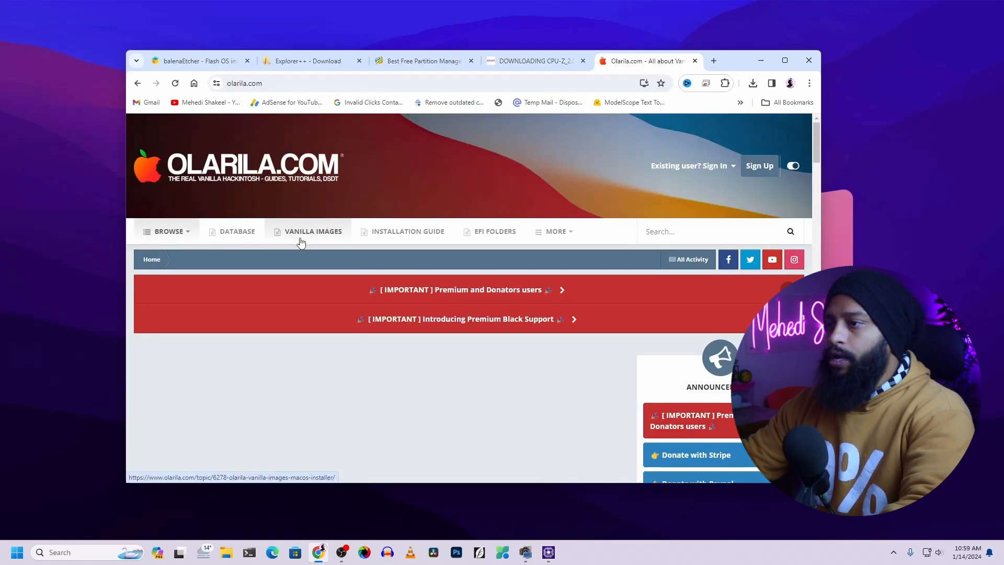
click(496, 232)
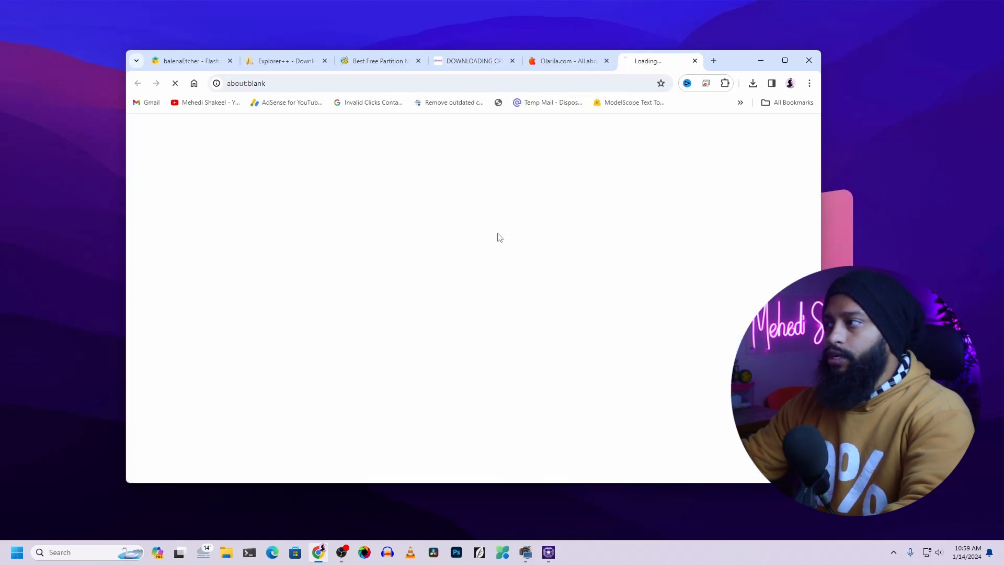
Look through the OpenCore desktop EFI downloads and locate the Desktop Haswell and Broadwell entry.
scroll(411, 331, down, 5)
scroll(411, 331, down, 15)
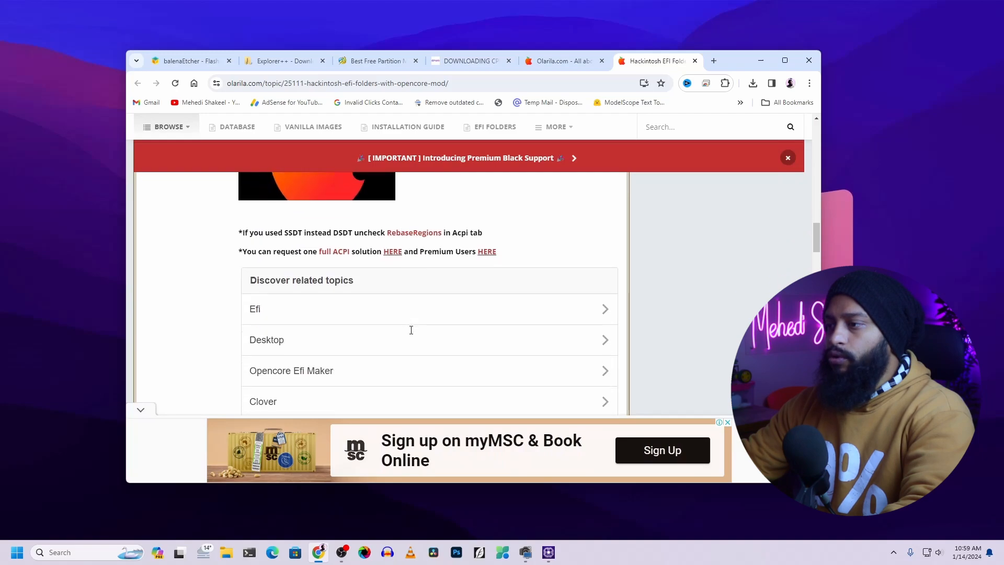
scroll(411, 331, down, 5)
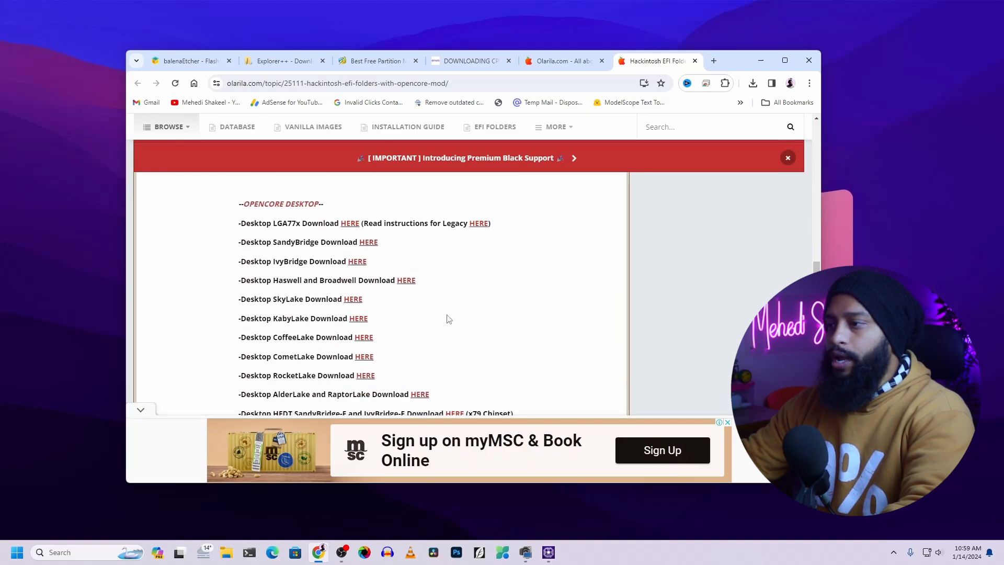
scroll(279, 238, up, 1)
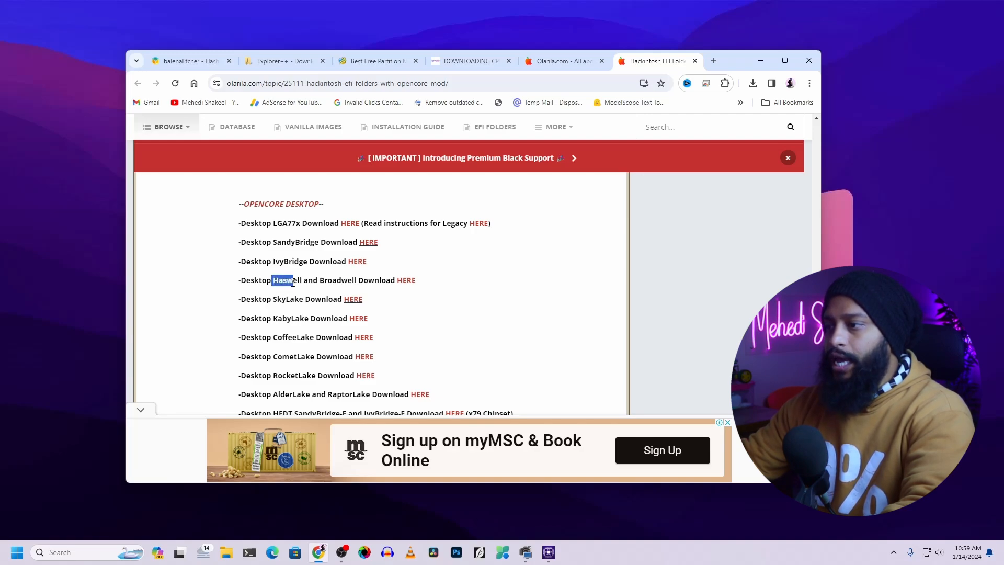
click(276, 282)
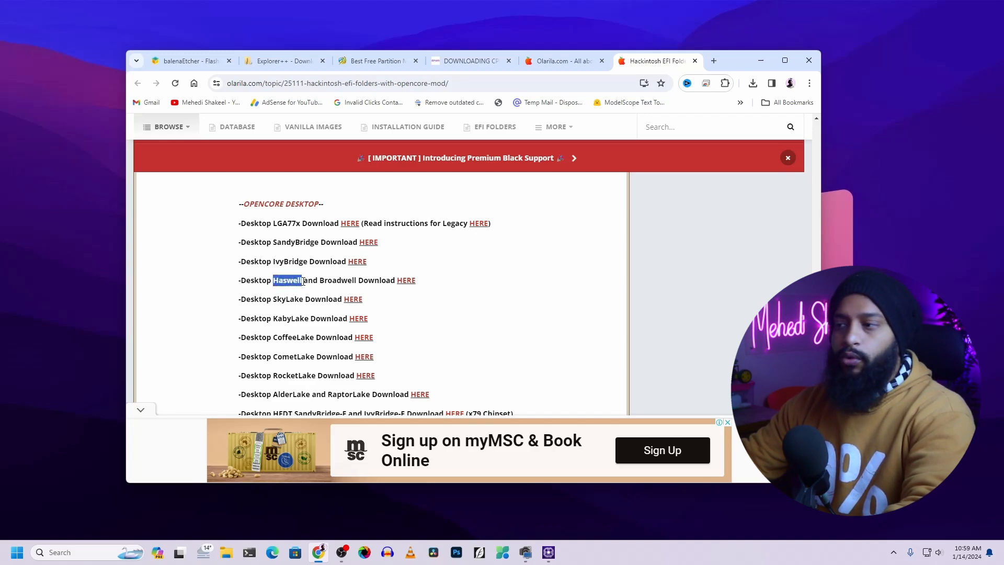
click(286, 282)
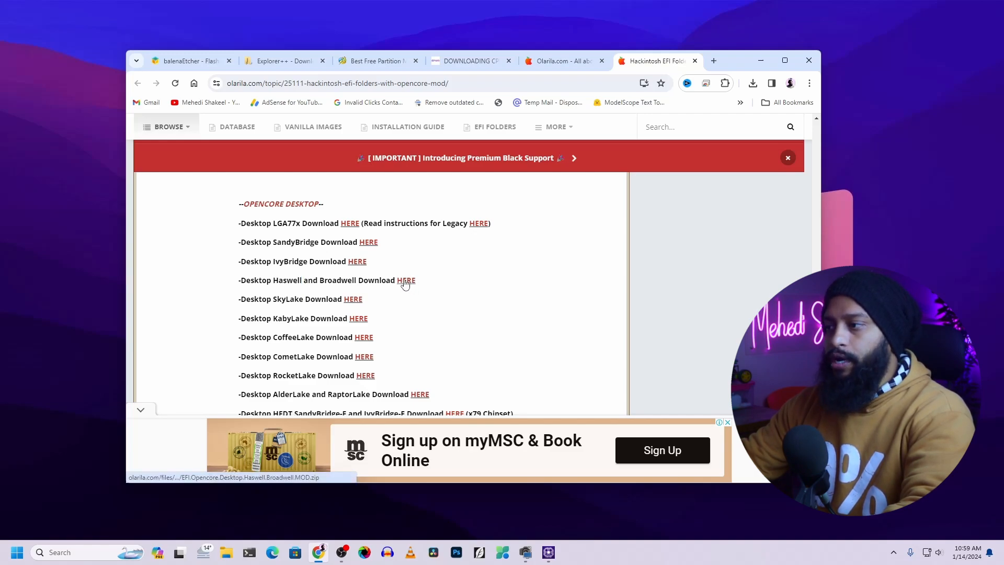
Open the Vanilla Images page and look through the available Olarila macOS installer images.
click(315, 129)
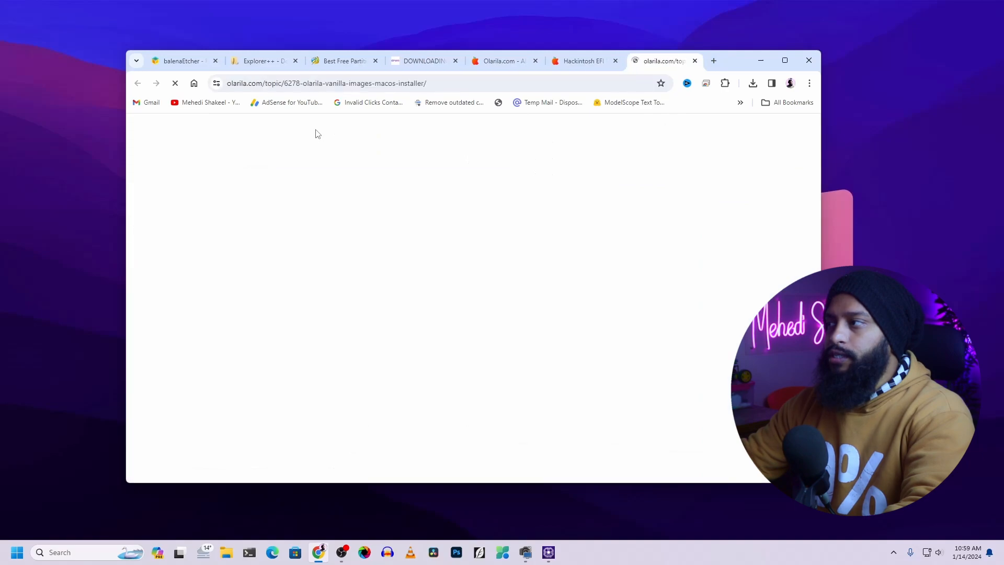
scroll(494, 326, down, 10)
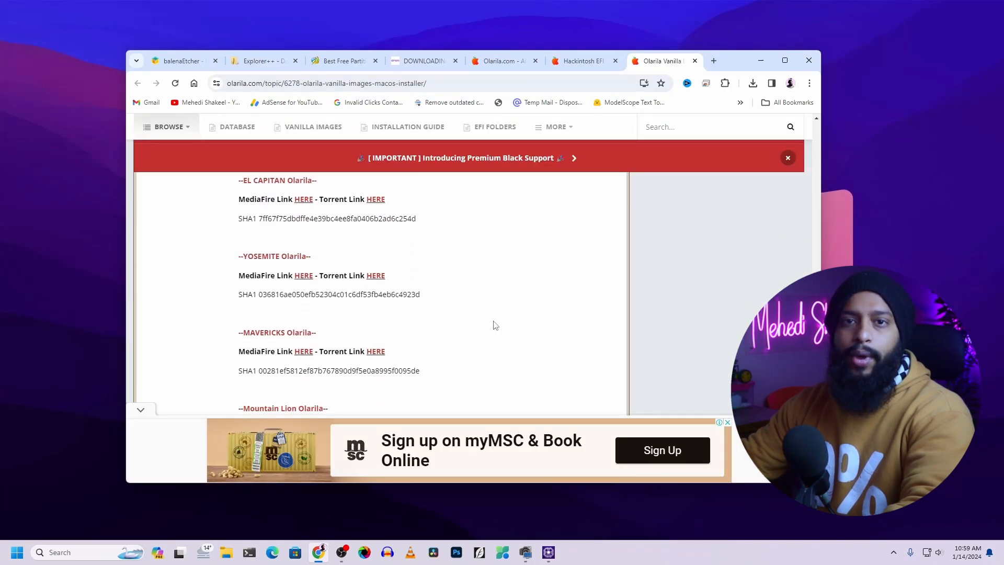
scroll(493, 325, down, 5)
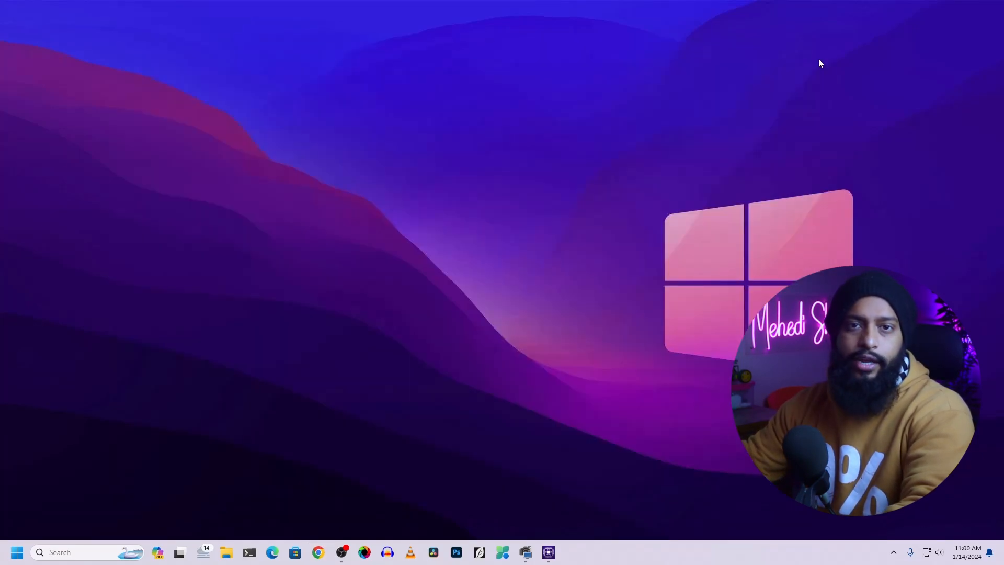
Open the Downloads folder in File Explorer and move its window higher on the desktop.
click(232, 561)
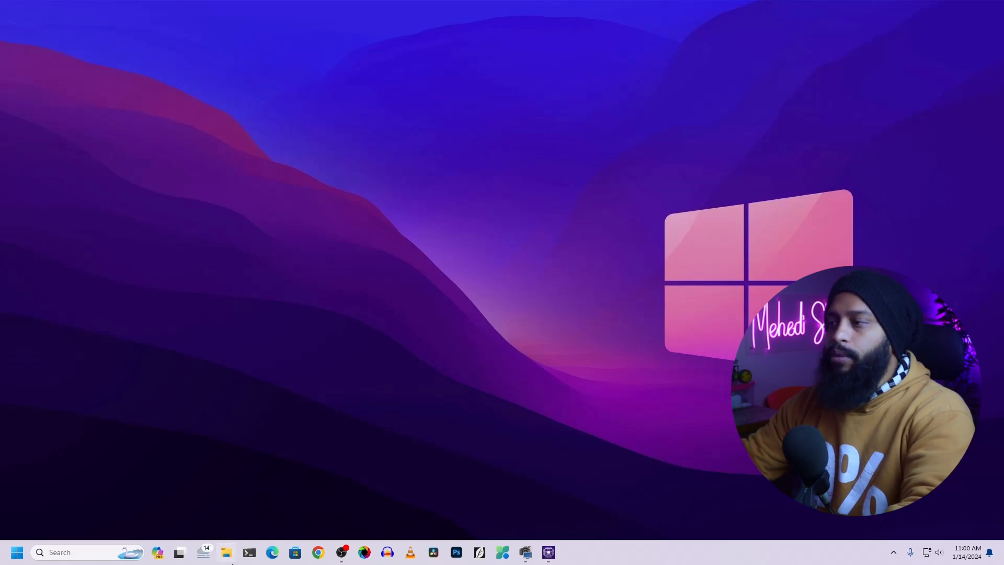
click(256, 305)
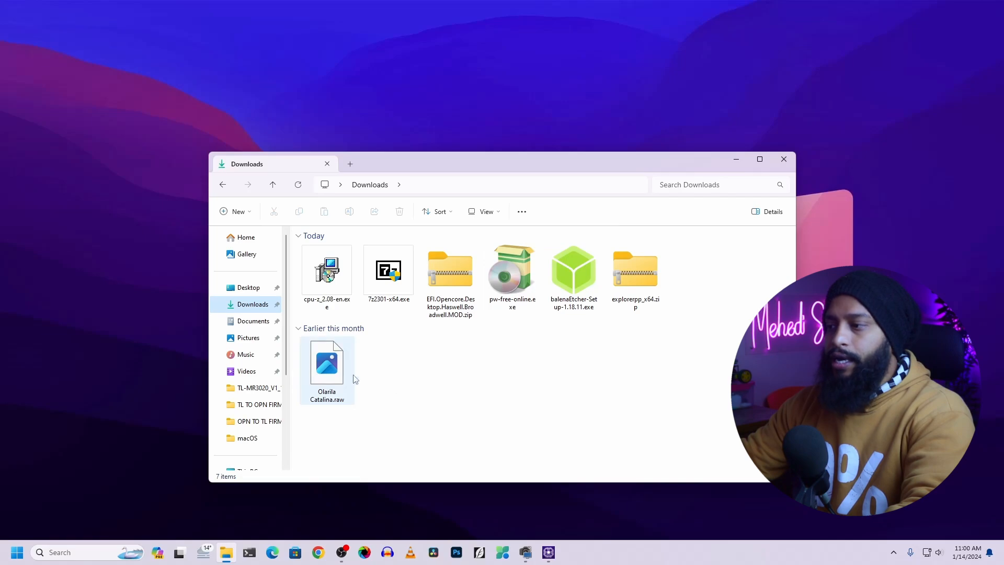
drag(503, 162, 525, 90)
Switch to balenaEtcher and load Olarila Catalina.raw from the Downloads folder as the image to flash.
key(super)
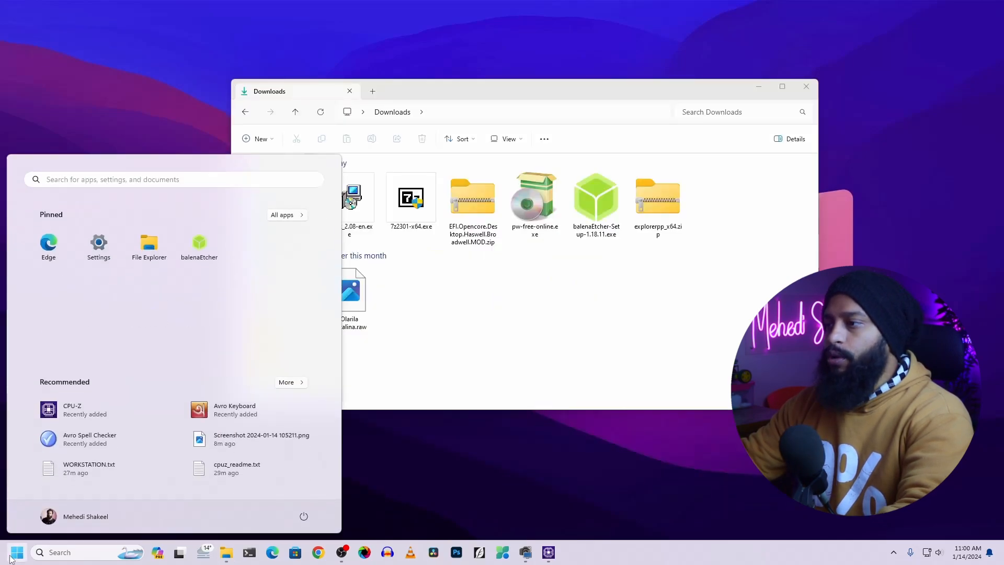
click(201, 250)
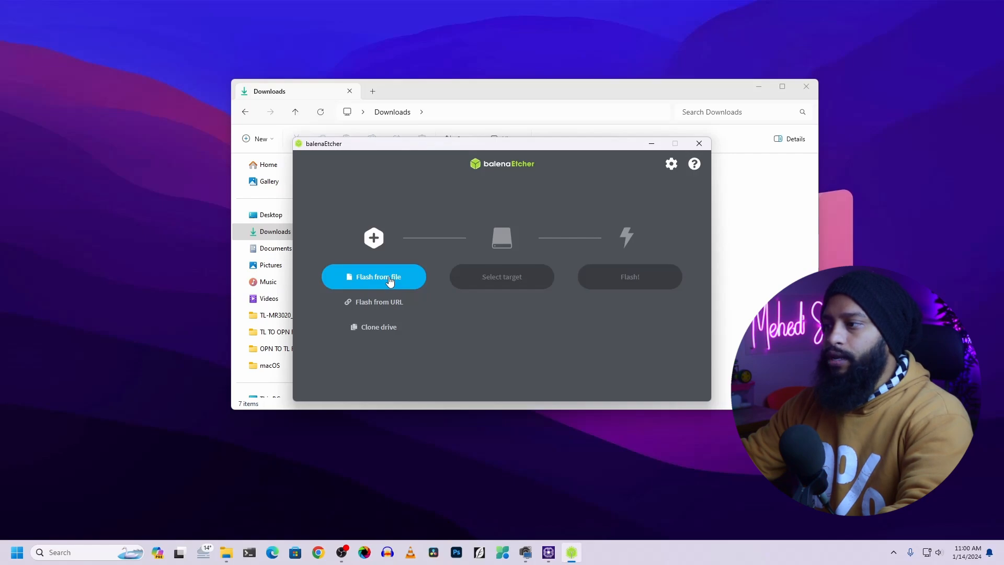
click(389, 280)
click(435, 299)
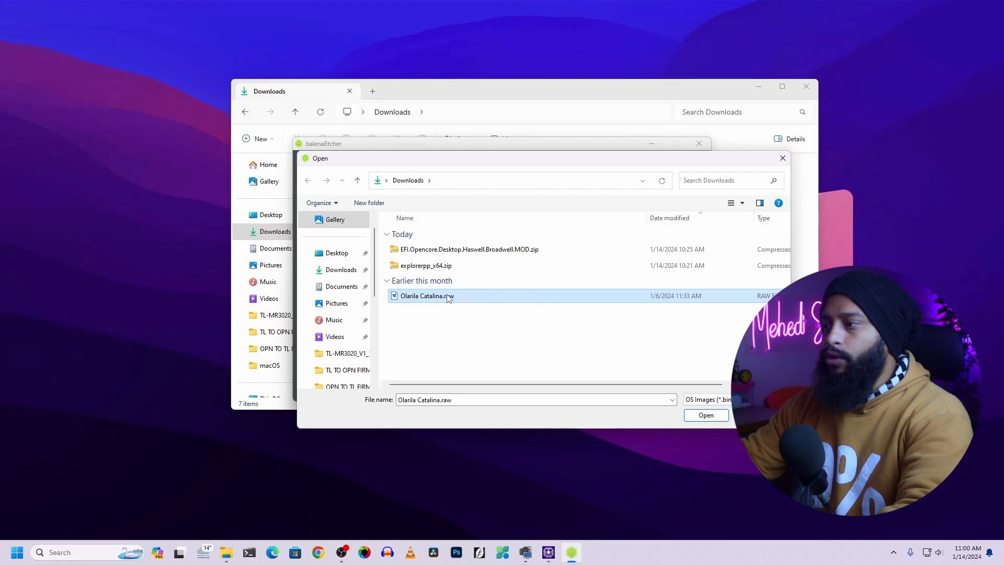
click(706, 414)
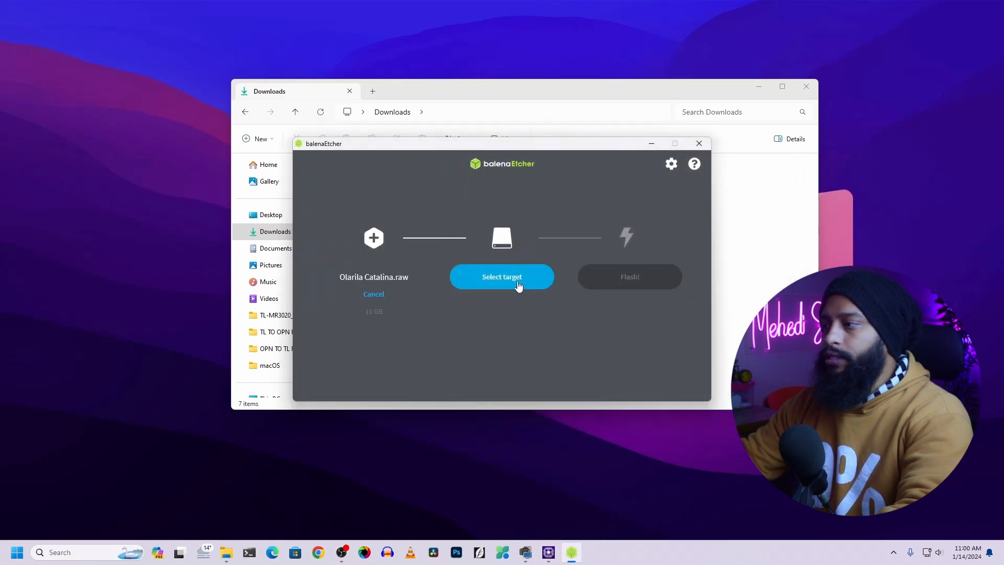
Choose the 63.3 GB USB Device as the target drive and start flashing the image.
click(516, 280)
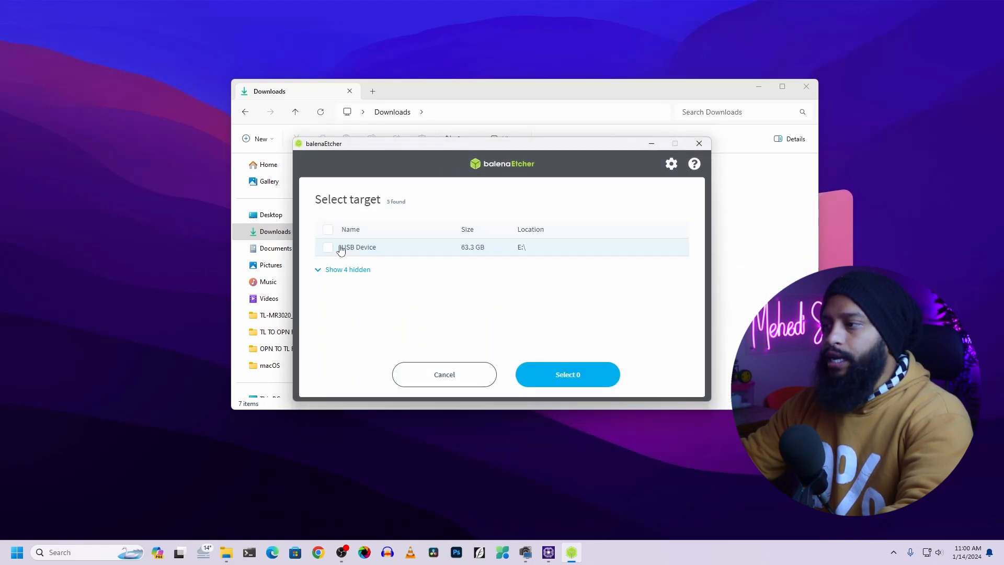
click(336, 249)
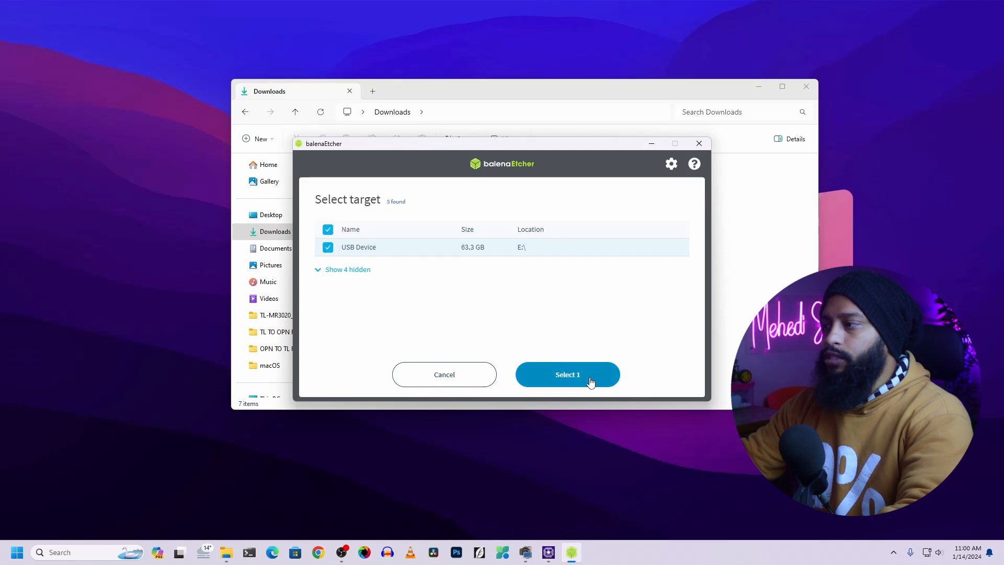
click(591, 375)
click(629, 285)
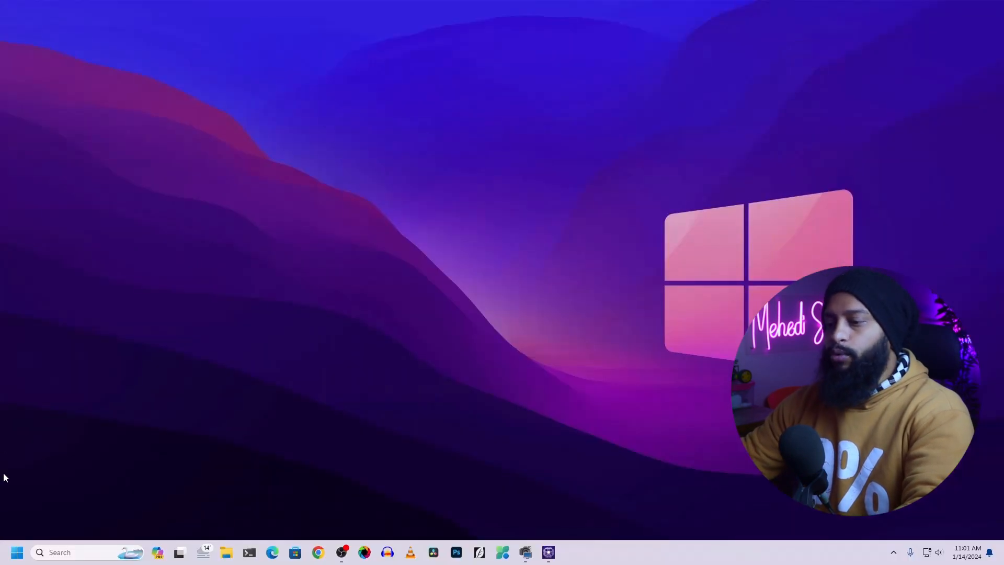
Switch to MiniTool Partition Wizard and assign drive letter I: to the EFI partition of the USB flash drive, Disk 5.
click(17, 552)
text(mn)
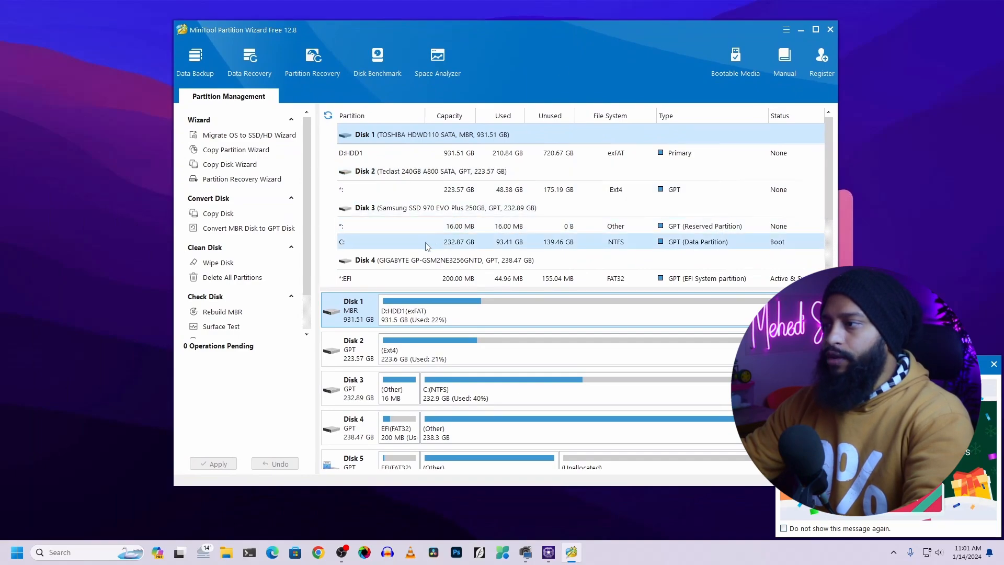
scroll(427, 247, down, 2)
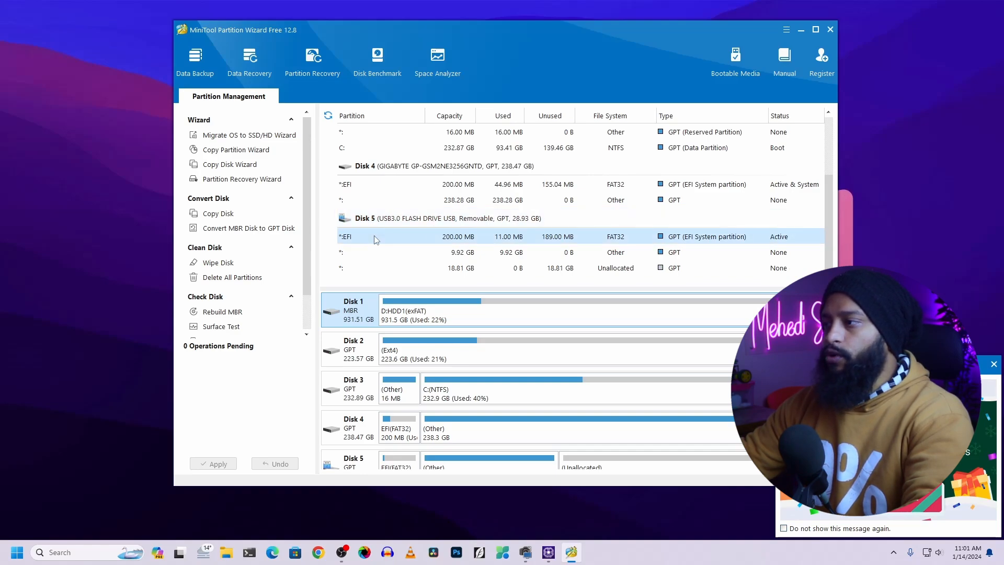
click(388, 238)
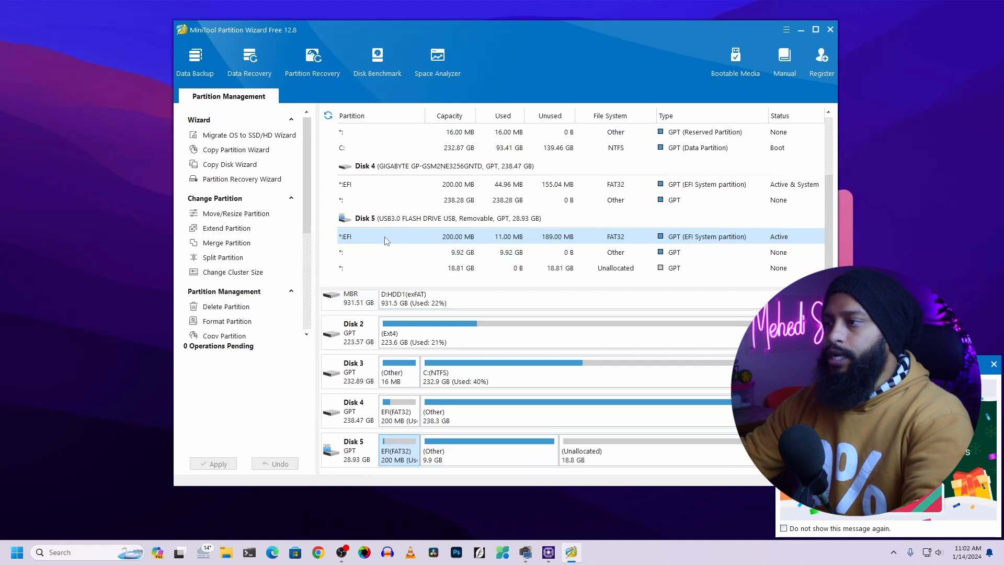
right_click(429, 240)
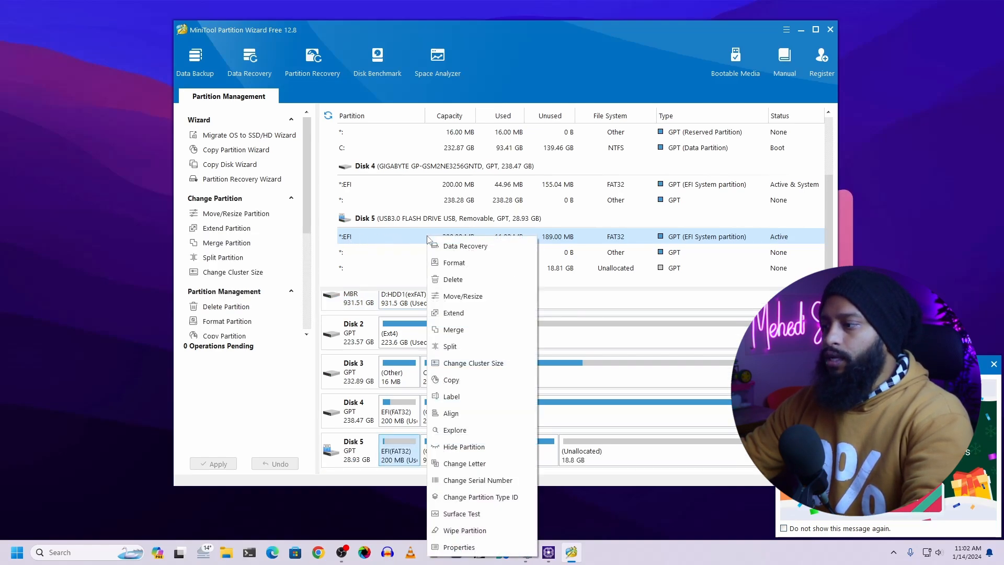
click(463, 463)
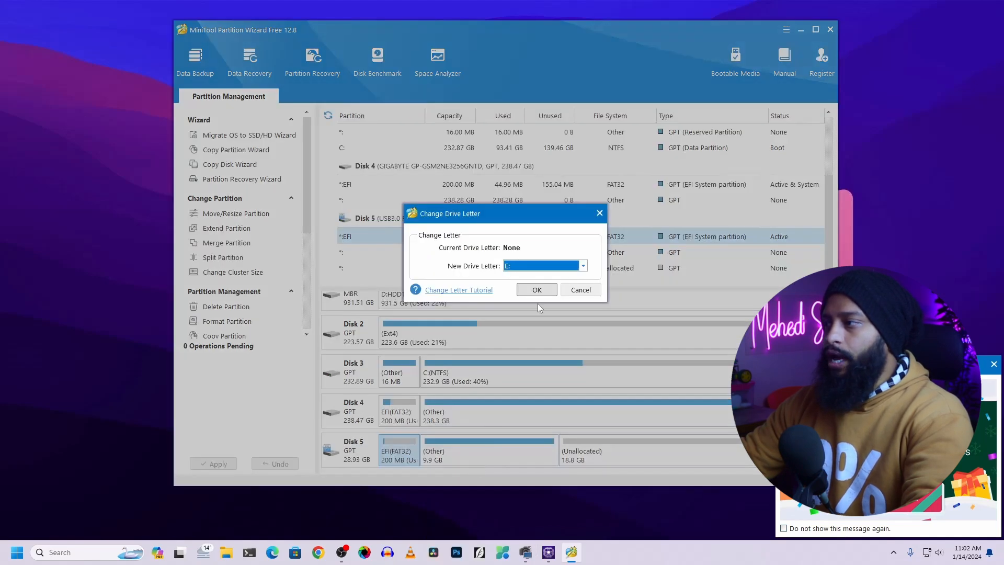
click(584, 266)
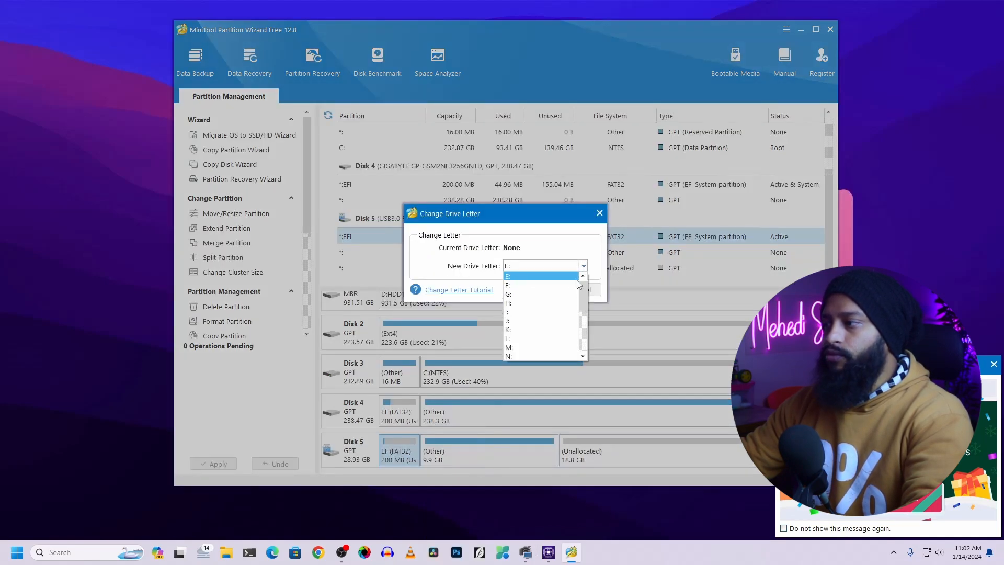
click(512, 313)
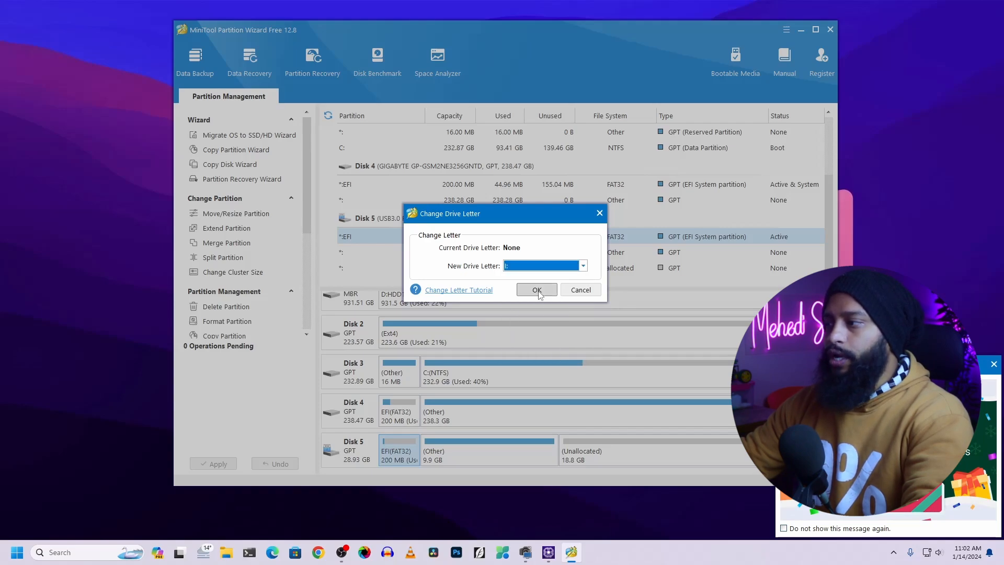
click(537, 290)
Apply the pending drive letter change and close MiniTool Partition Wizard.
click(216, 465)
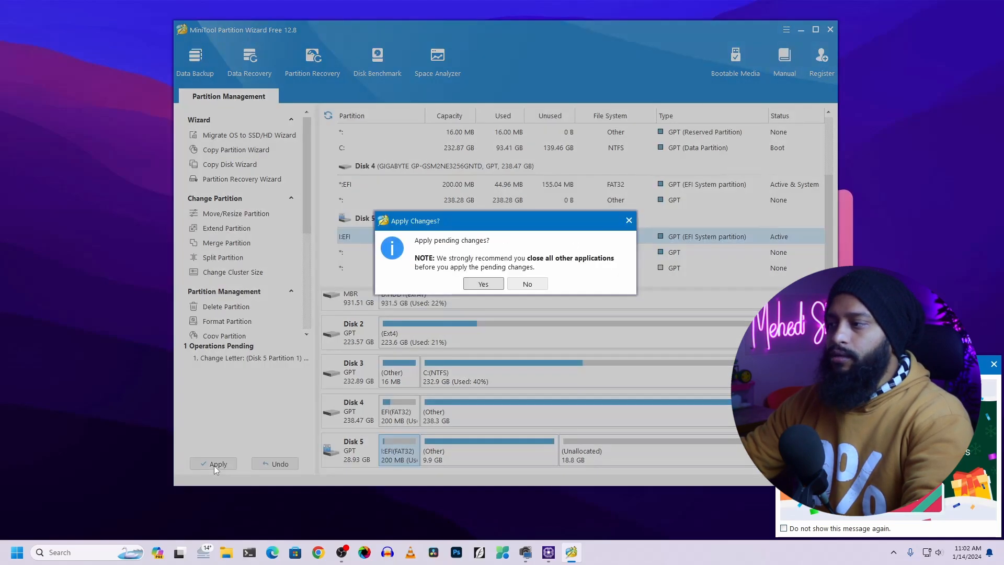
click(482, 285)
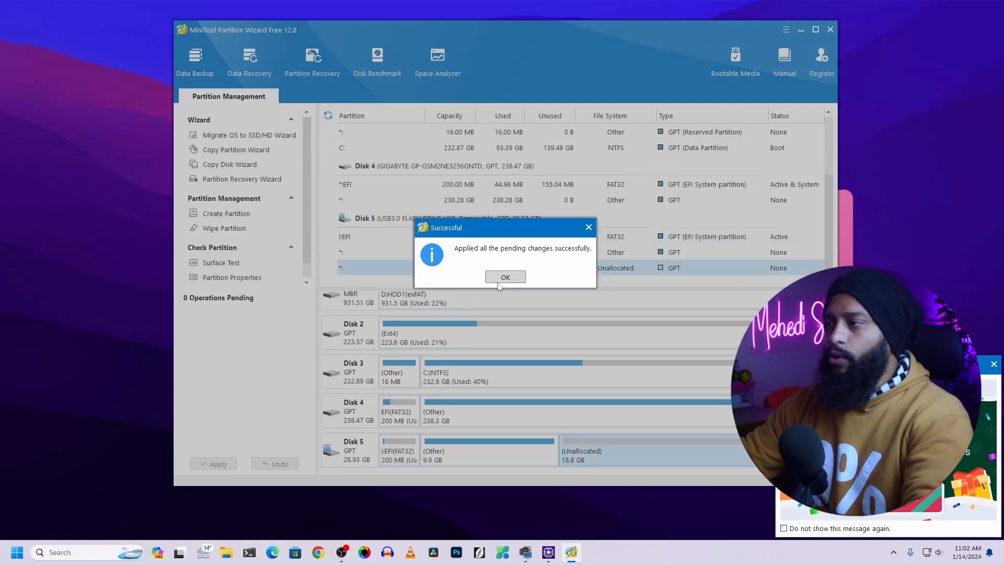
click(503, 278)
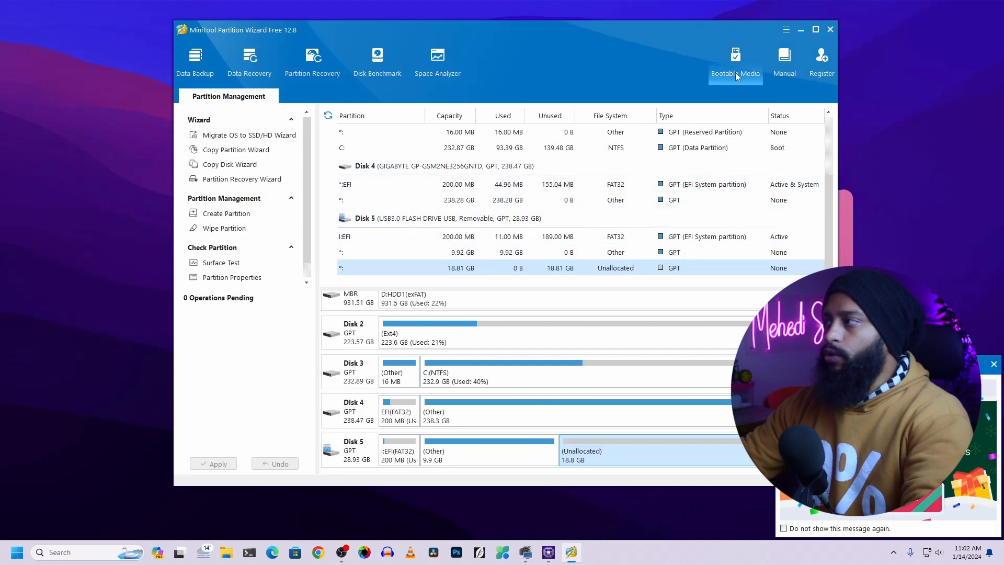
click(830, 29)
key(Return)
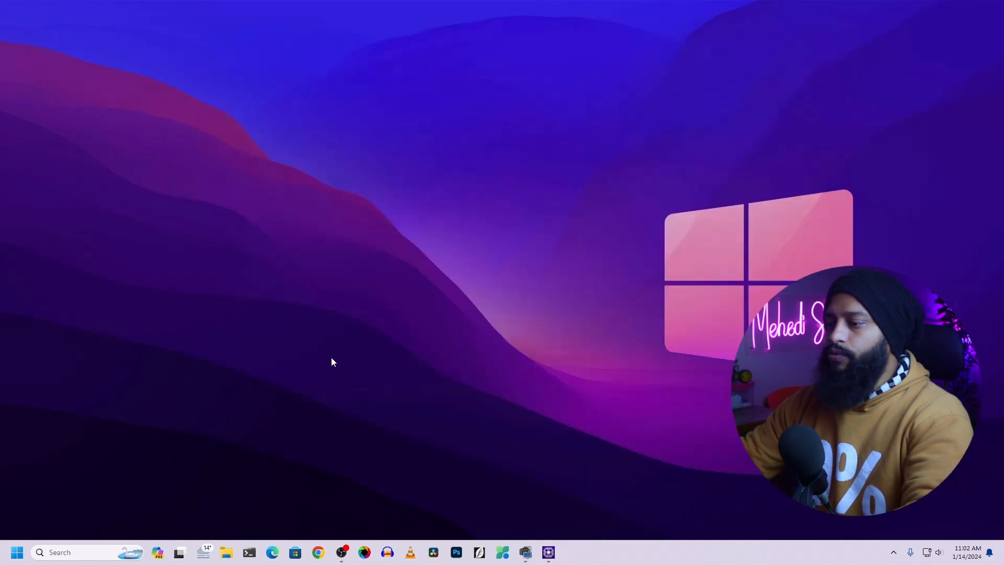
Switch to File Explorer and check This PC for the EFI (I:) drive.
click(226, 552)
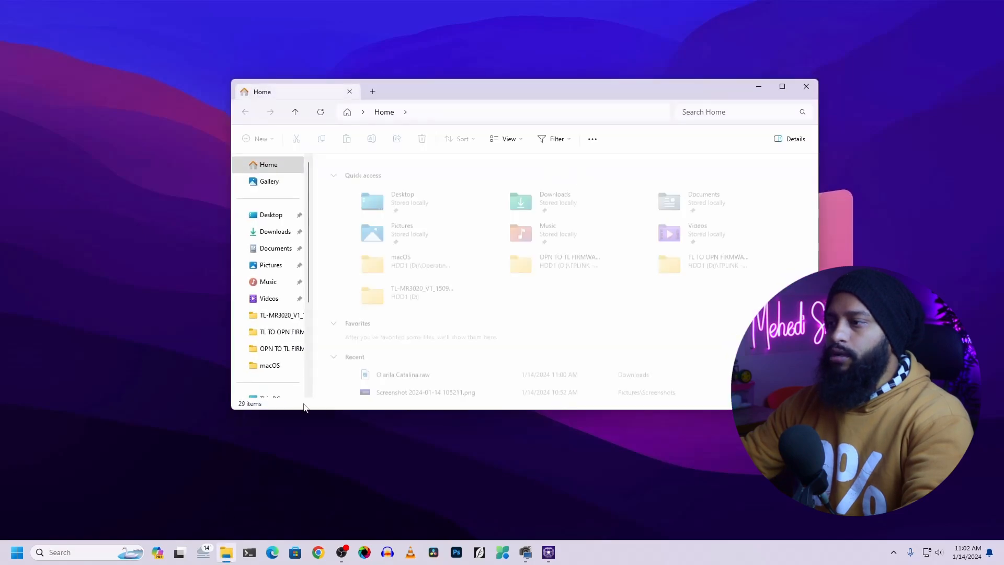
scroll(272, 329, down, 3)
click(268, 262)
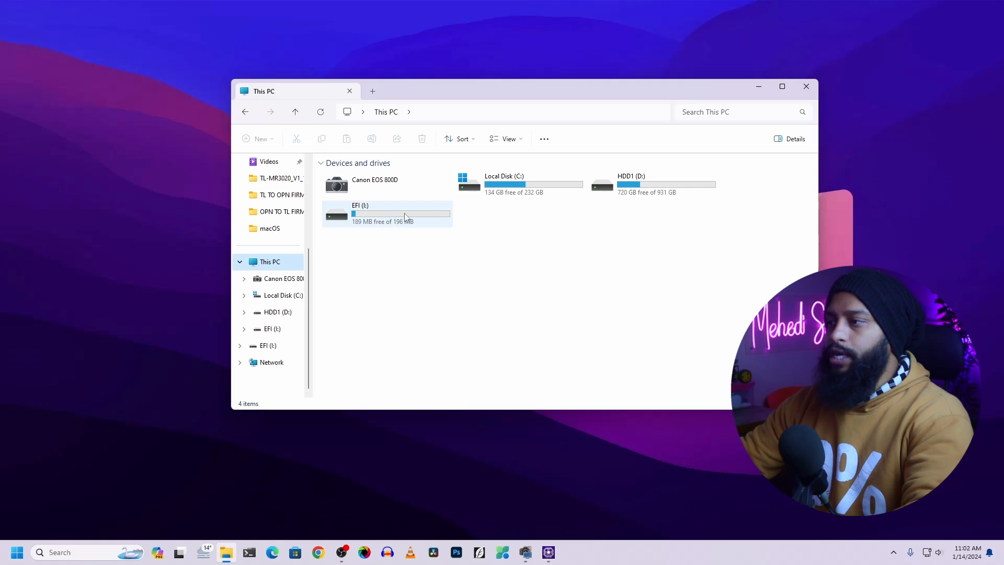
click(352, 225)
Extract explorerpp_x64.zip in the Downloads folder into its own explorerpp_x64 folder.
scroll(255, 327, up, 2)
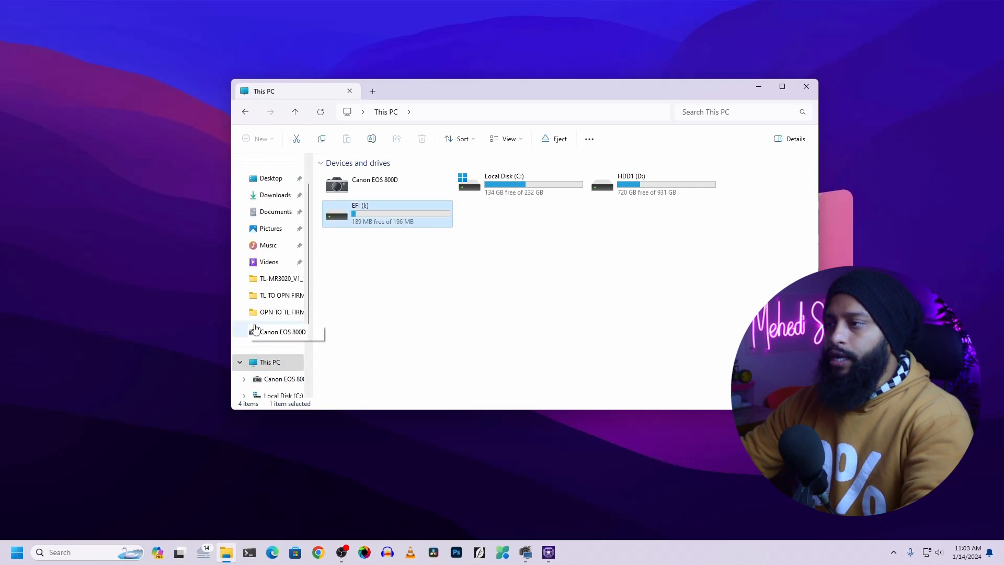
scroll(255, 328, up, 2)
click(285, 233)
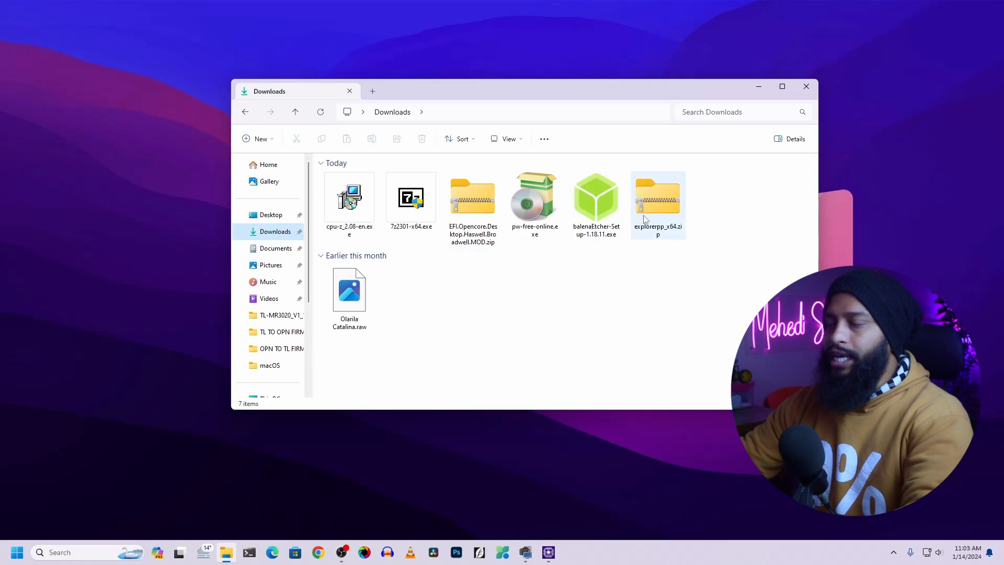
right_click(657, 207)
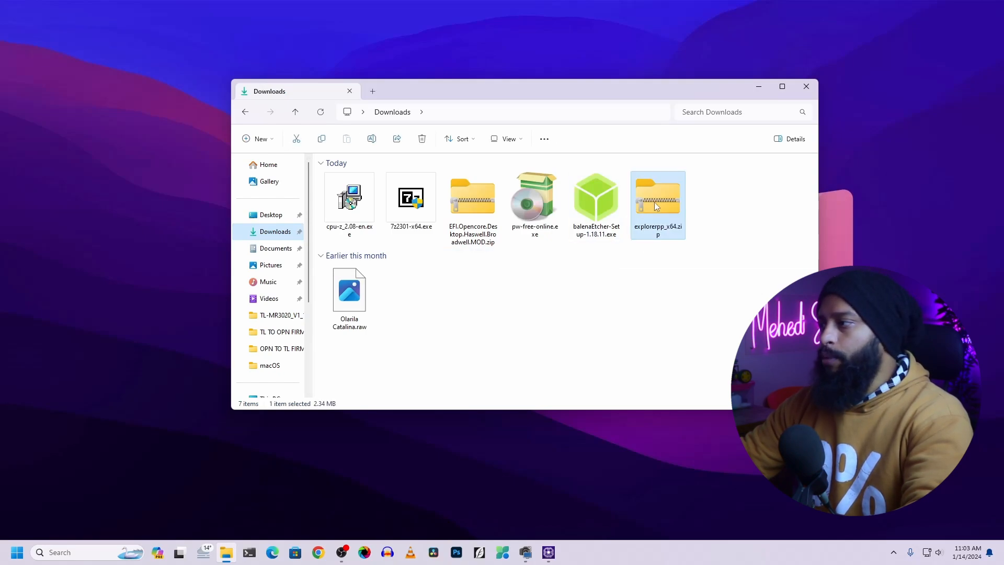
click(704, 323)
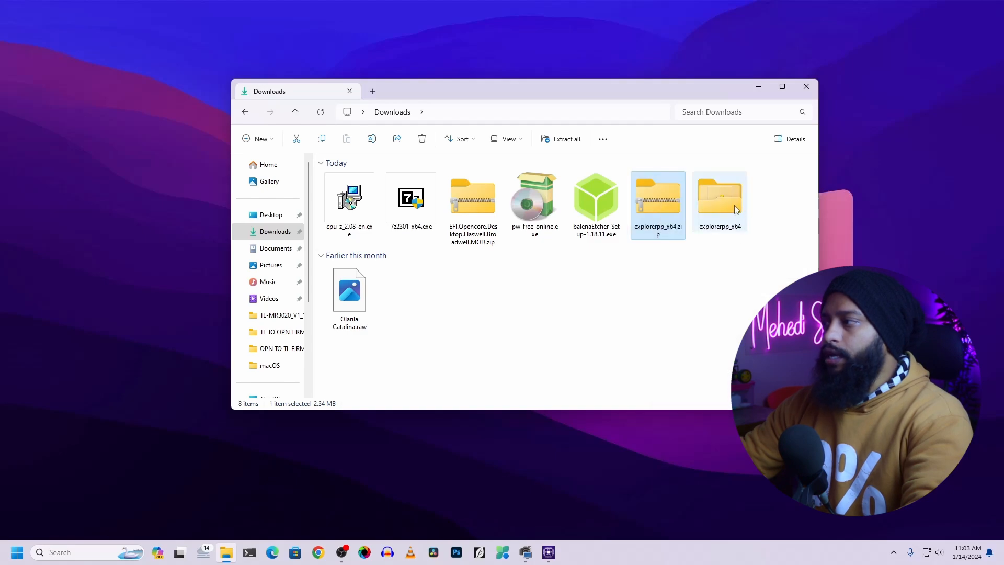
Run Explorer++.exe from the extracted explorerpp_x64 folder as administrator.
double_click(737, 209)
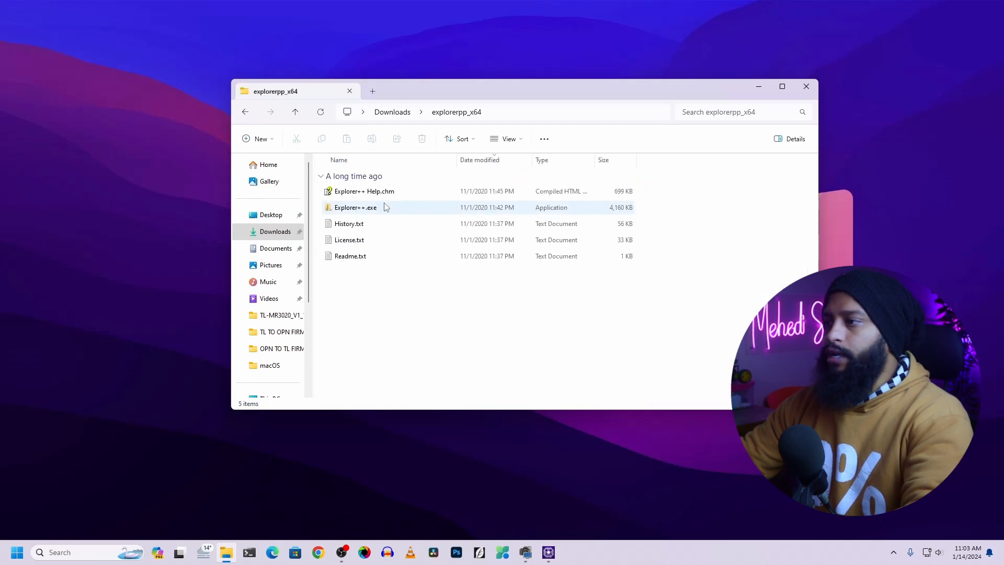
right_click(355, 211)
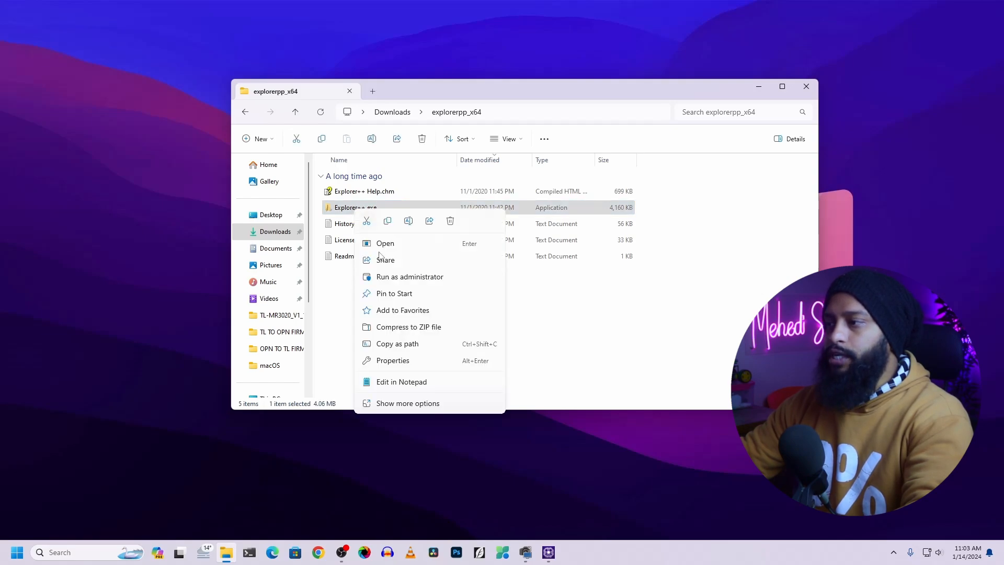
click(394, 277)
Show the EFI (I:) drive in Explorer++ and permanently delete its EFI folder.
click(166, 219)
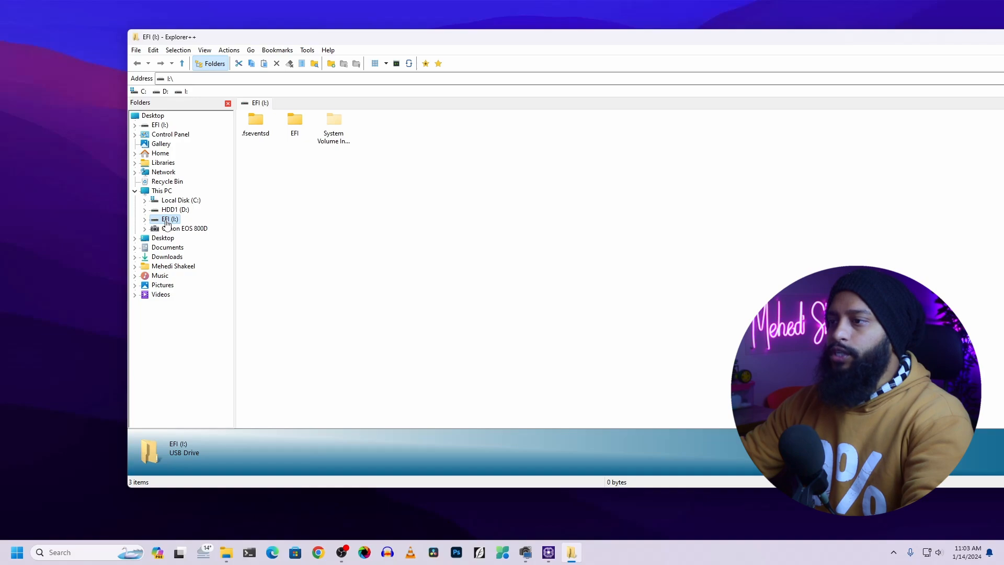
click(167, 220)
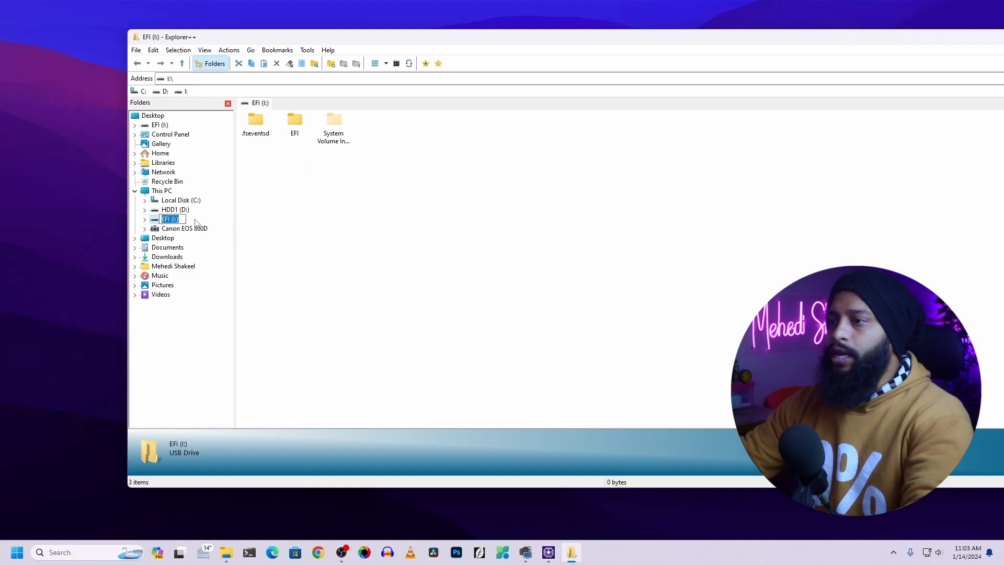
key(Escape)
right_click(296, 122)
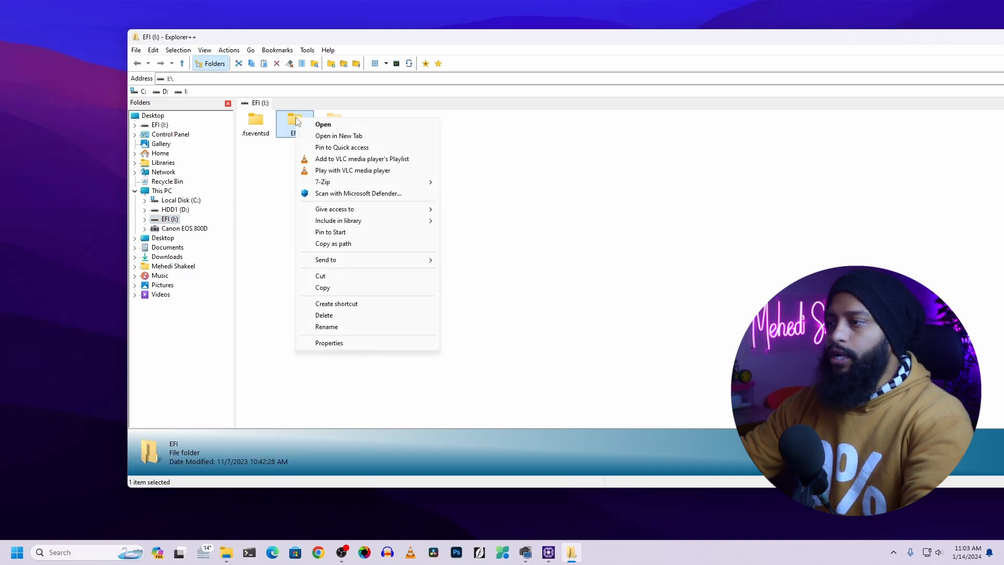
click(325, 314)
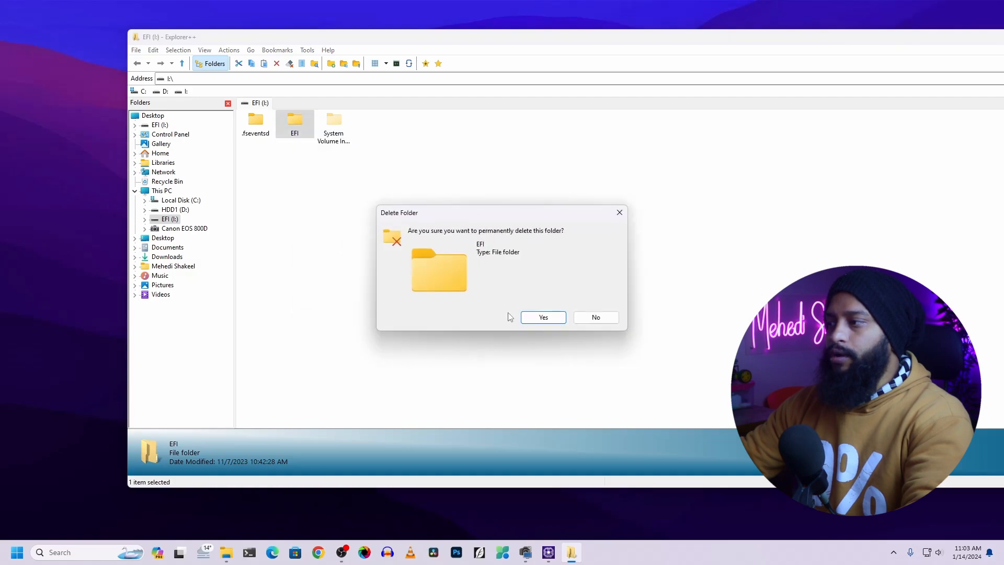
click(529, 317)
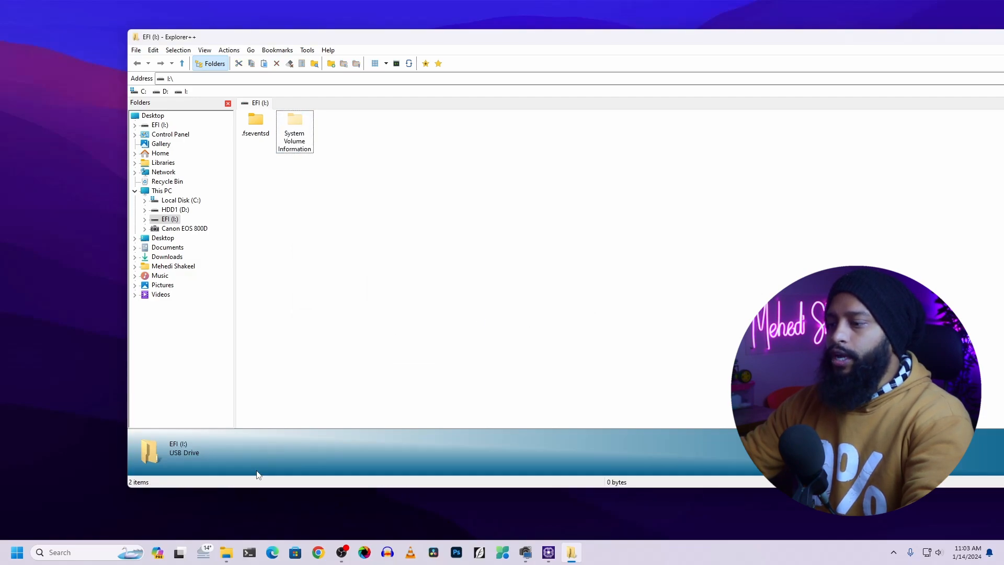
Switch back to File Explorer and extract EFI.Opencore.Desktop.Haswell.Broadwell.MOD.zip in Downloads into its own folder.
click(226, 553)
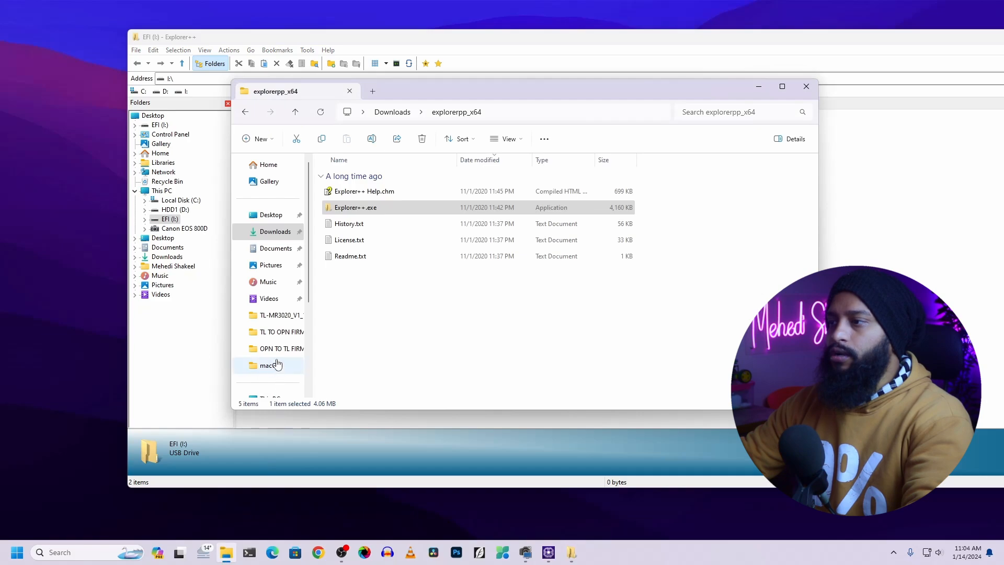
click(273, 231)
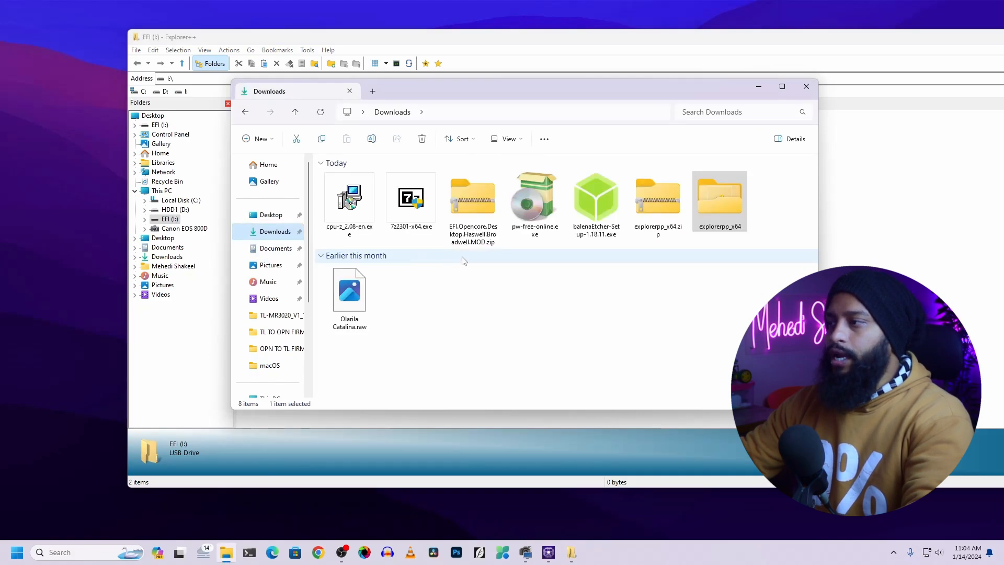
right_click(469, 205)
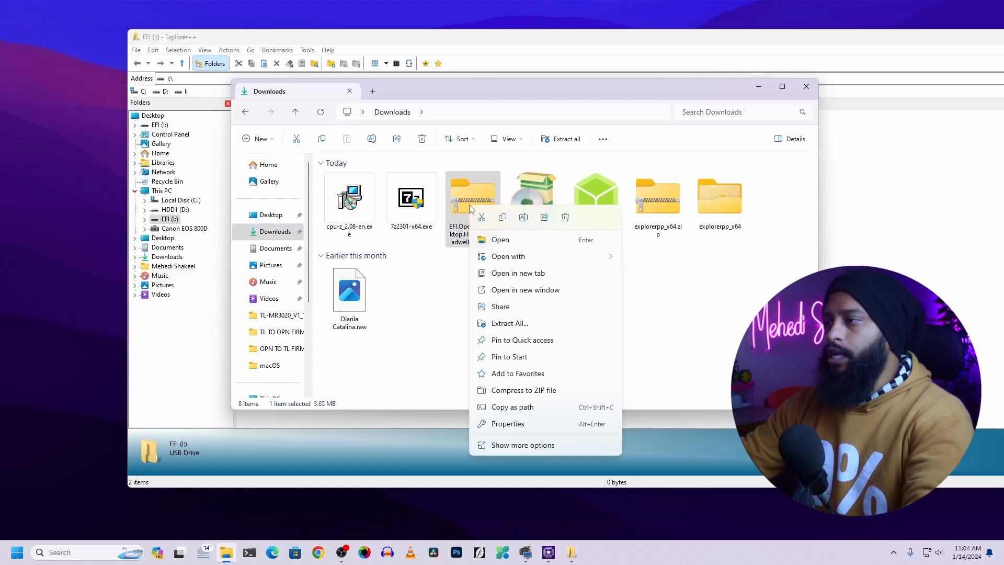
click(523, 449)
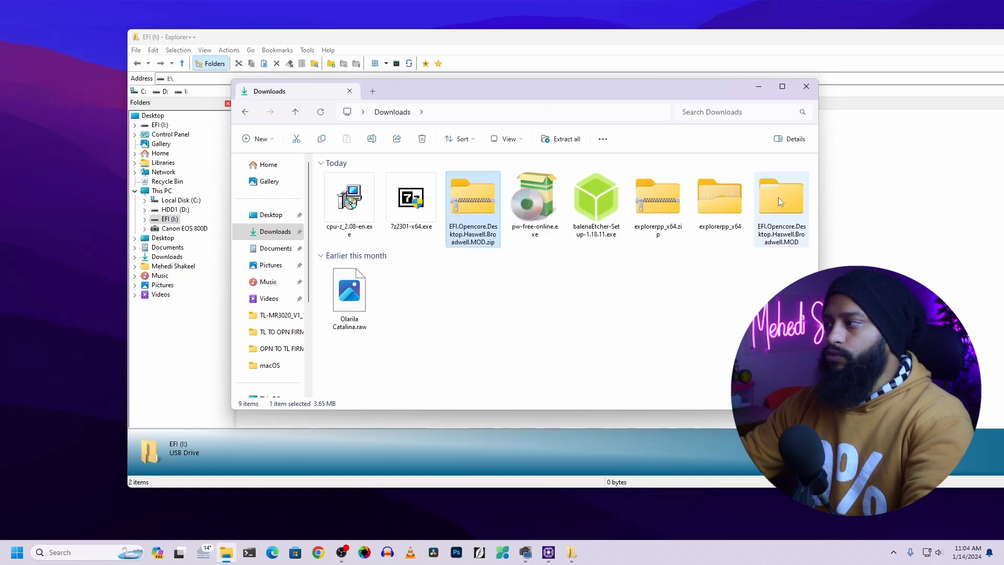
Copy the EFI folder from the extracted EFI.Opencore.Desktop.Haswell.Broadwell.MOD folder to the EFI (I:) drive in Explorer++, then close Explorer++.
double_click(779, 201)
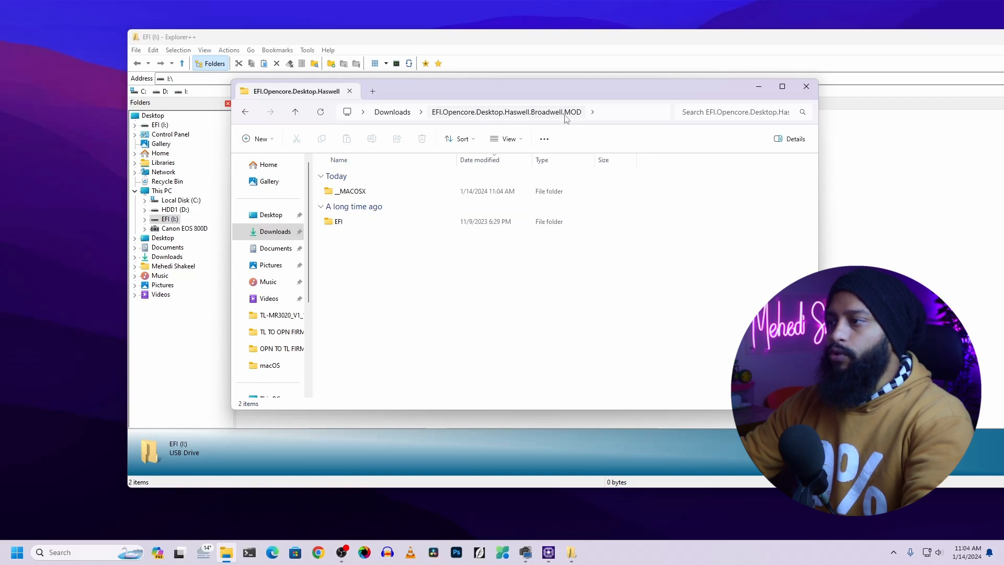
right_click(333, 224)
click(366, 237)
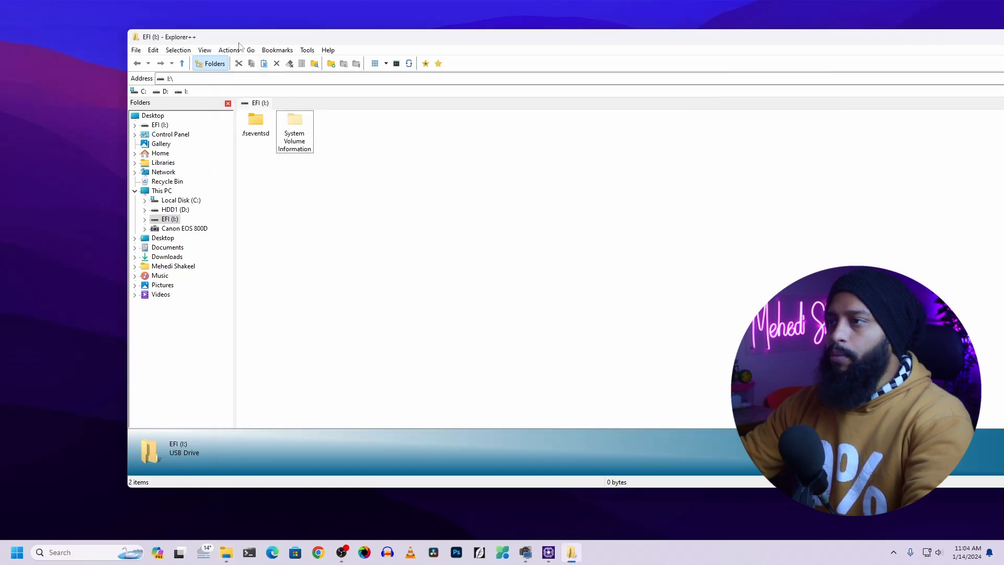
right_click(417, 195)
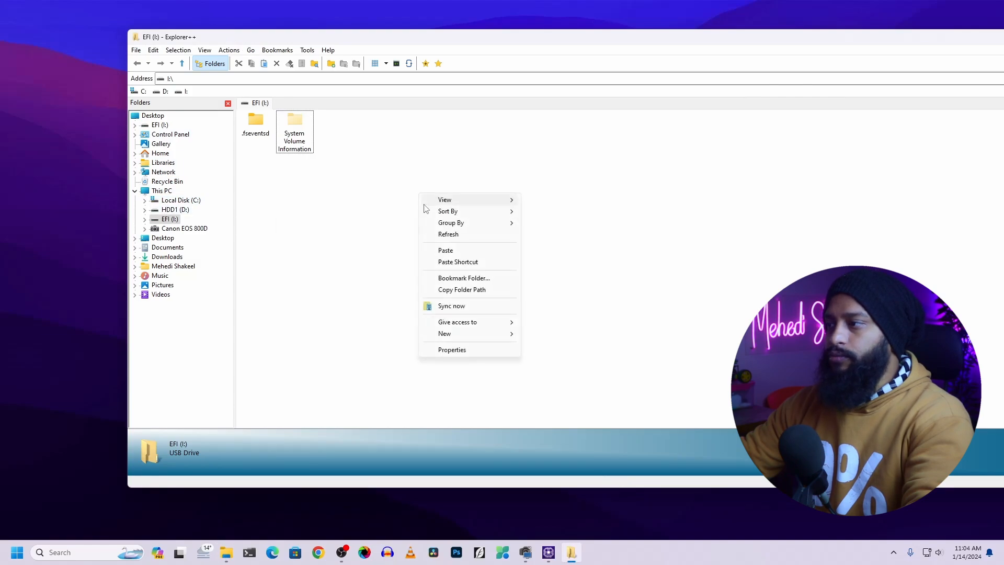
click(445, 256)
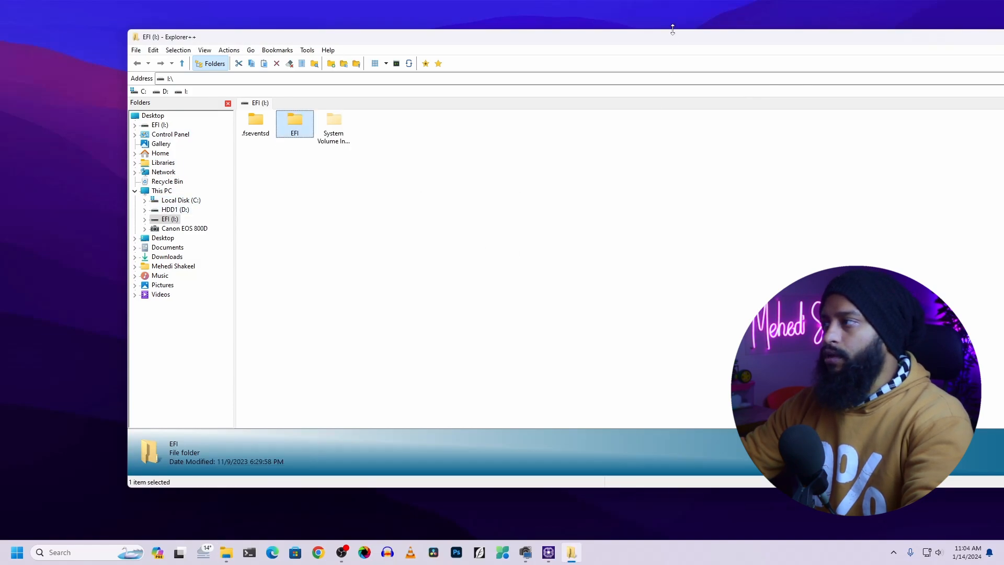
drag(673, 32, 591, 35)
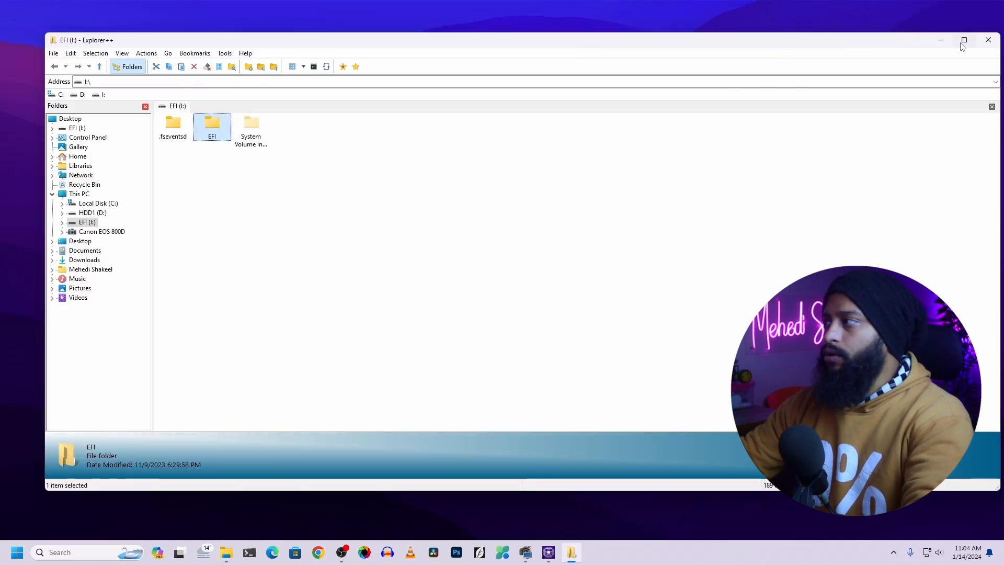
click(993, 44)
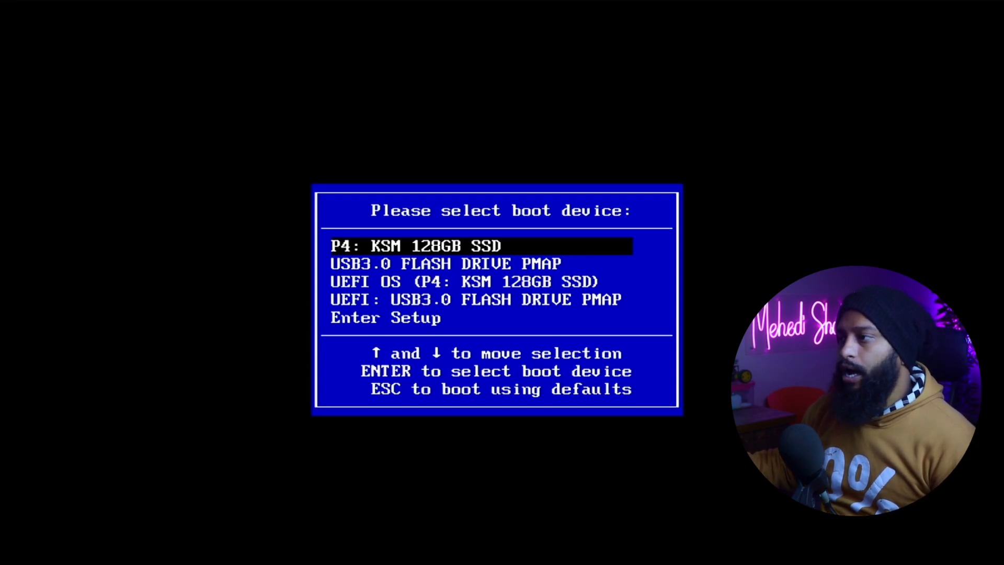
Boot the computer from the UEFI: USB3.0 FLASH DRIVE PMAP device.
key(Down)
key(Down)
key(Down)
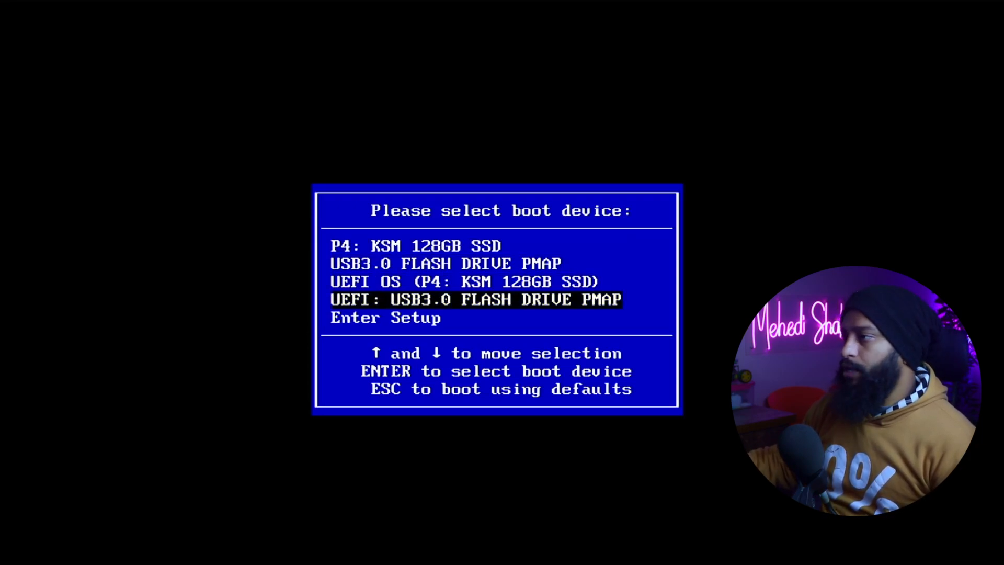
key(Return)
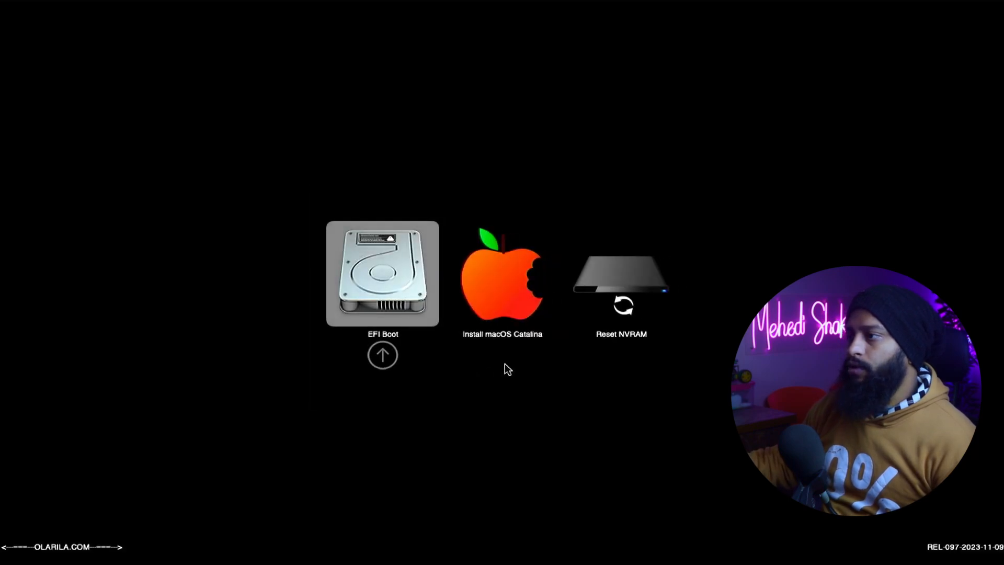
Choose Install macOS Catalina as the entry to boot in the OpenCore boot picker.
key(Right)
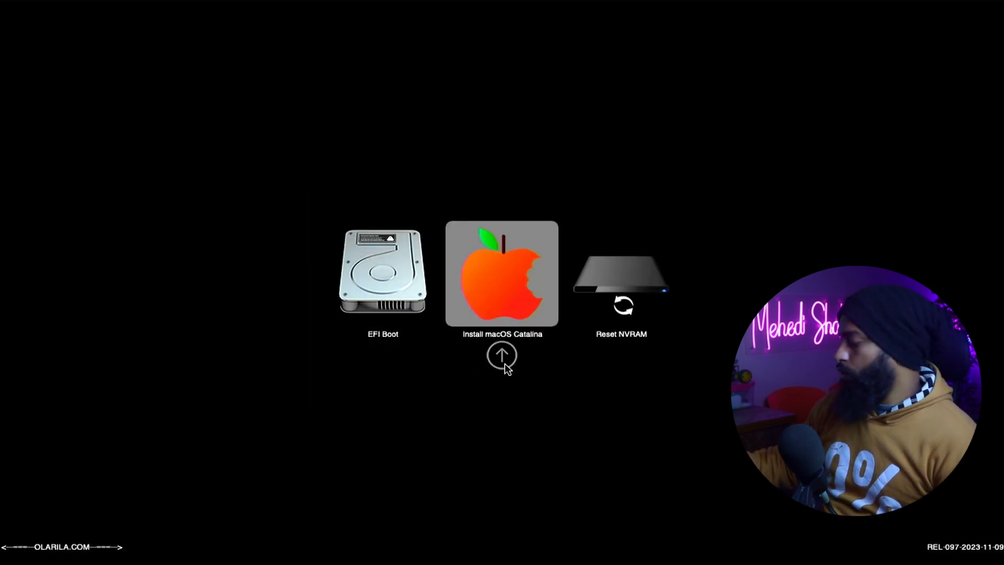